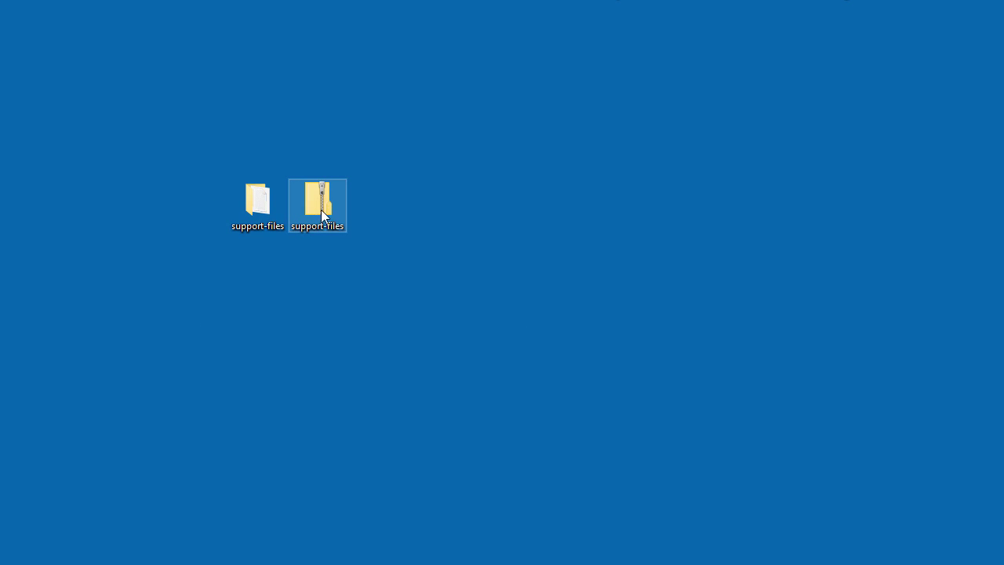
Move the unzipped support-files folder away from the zip archive on the desktop and open it.
{"action": "left_click", "coordinate": [327, 200]}
{"action": "left_click_drag", "start_coordinate": [257, 201], "coordinate": [231, 206]}
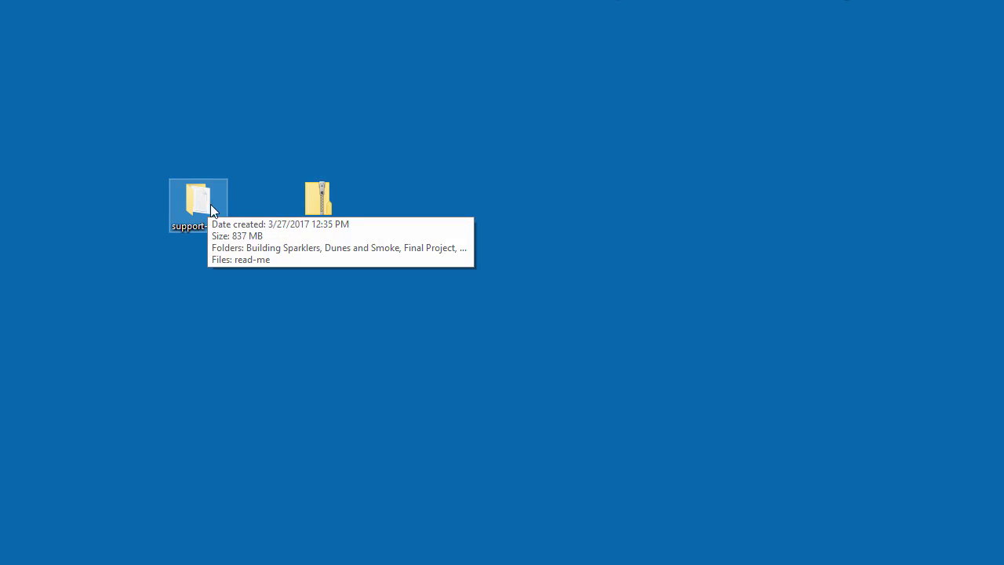
{"action": "right_click", "coordinate": [329, 195]}
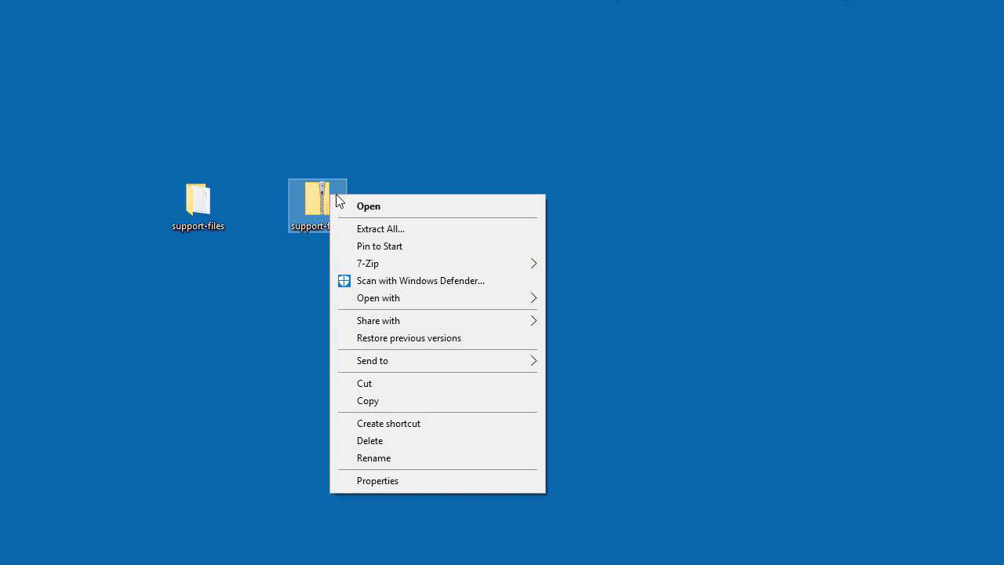
{"action": "left_click", "coordinate": [293, 274]}
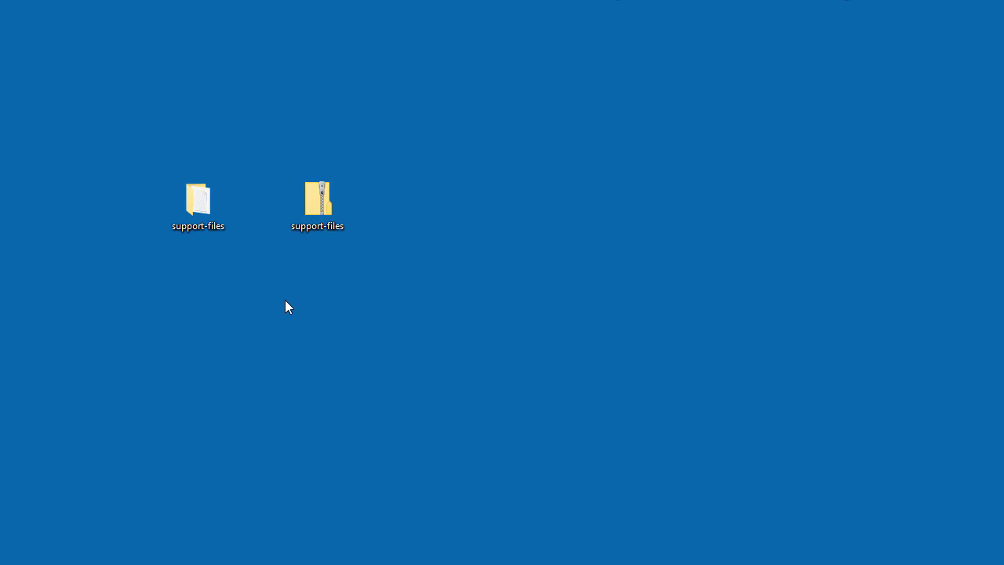
{"action": "double_click", "coordinate": [201, 214]}
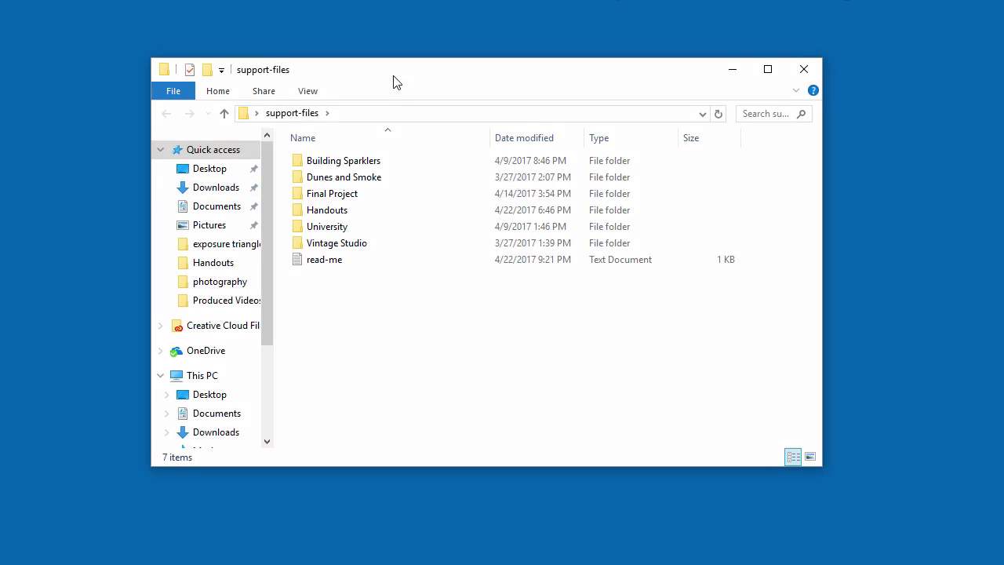
{"action": "left_click_drag", "start_coordinate": [394, 83], "coordinate": [335, 97]}
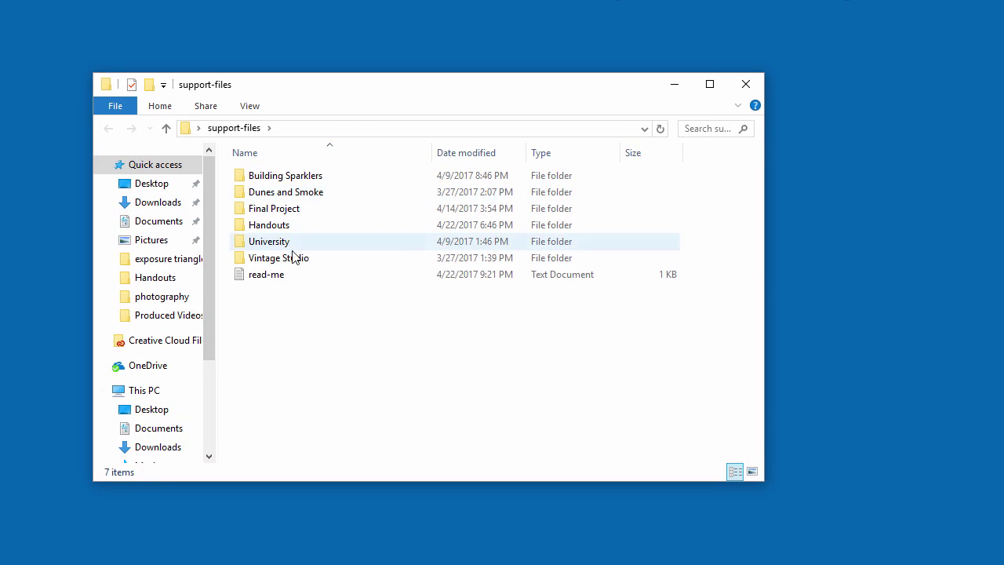
Highlight the Building Sparklers, Dunes and Smoke, University, Vintage Studio and Final Project folders one after another.
{"action": "left_click", "coordinate": [281, 181]}
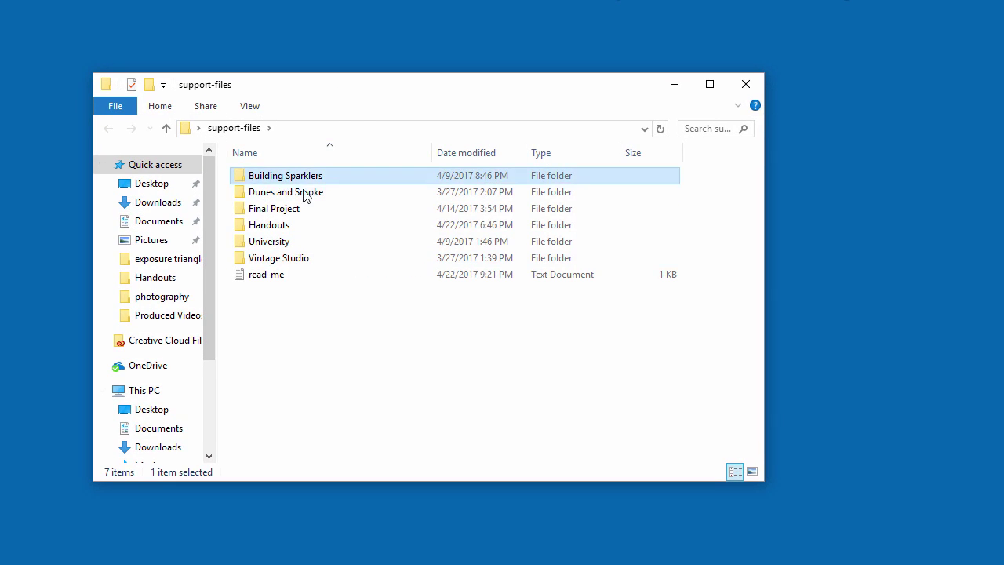
{"action": "left_click", "coordinate": [297, 196]}
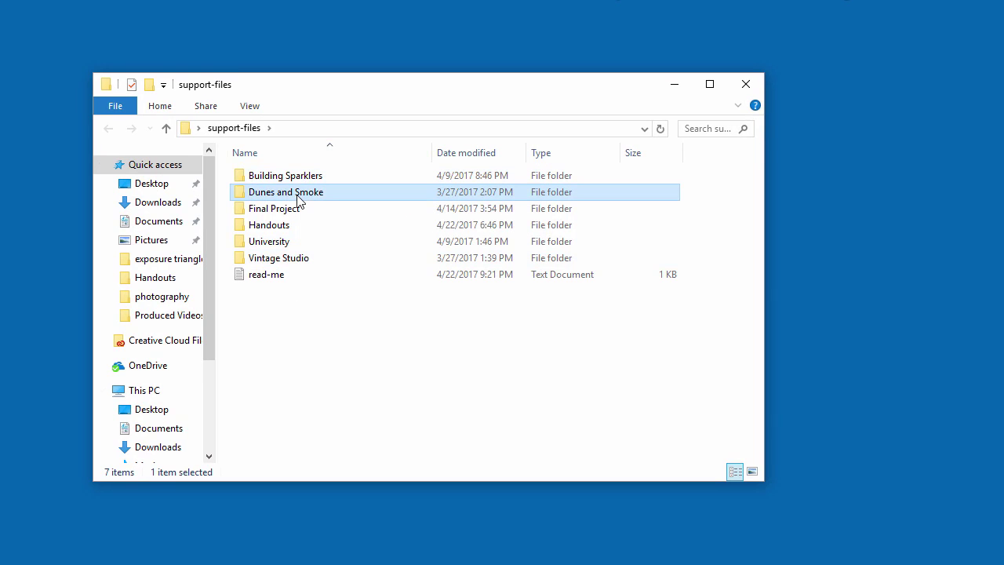
{"action": "left_click", "coordinate": [283, 242]}
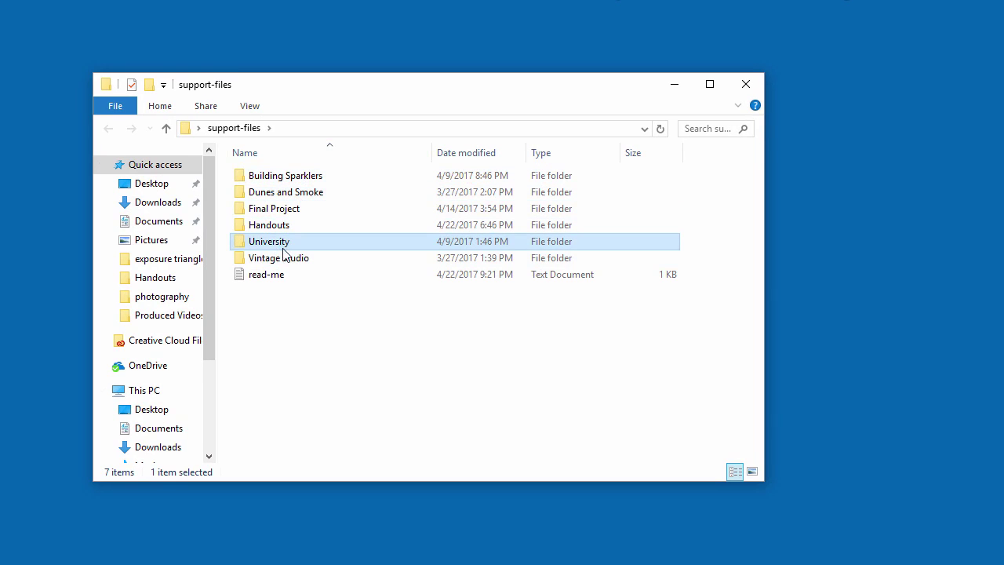
{"action": "left_click", "coordinate": [280, 259]}
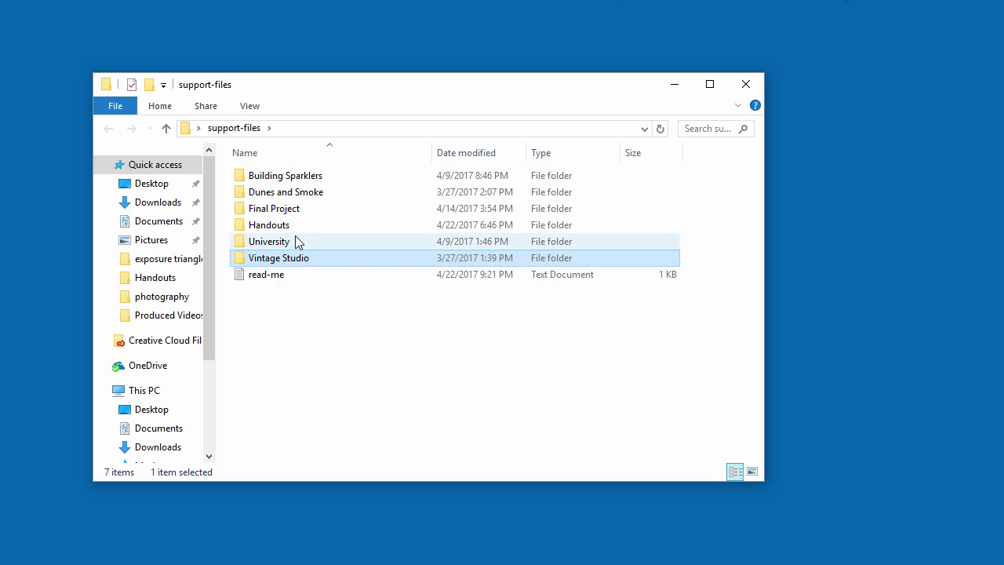
{"action": "left_click", "coordinate": [292, 212]}
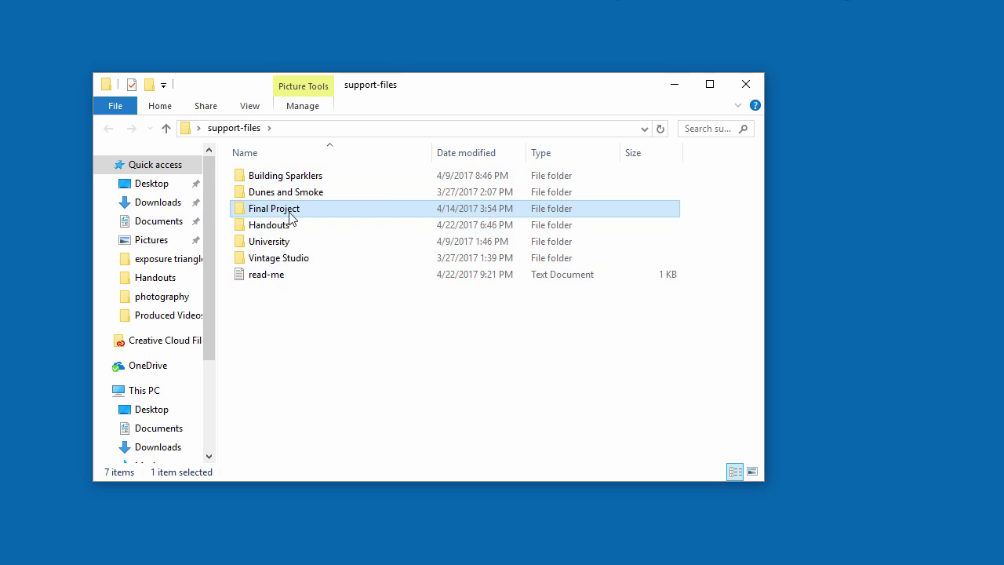
View the Follow Along Project 1 and PSD Examples folders inside Building Sparklers, and return to support-files.
{"action": "double_click", "coordinate": [304, 177]}
{"action": "double_click", "coordinate": [295, 178]}
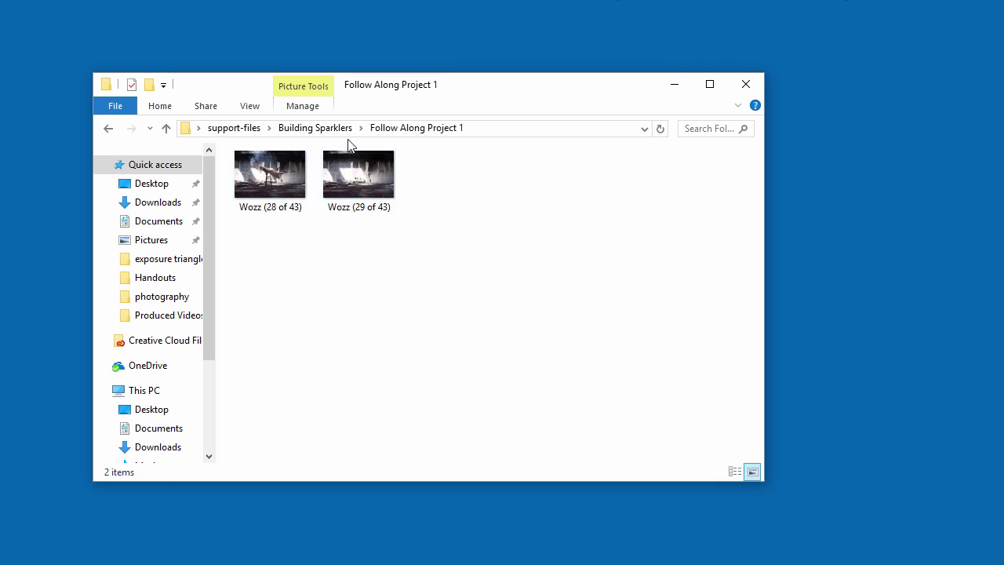
{"action": "left_click", "coordinate": [338, 129]}
{"action": "double_click", "coordinate": [291, 213]}
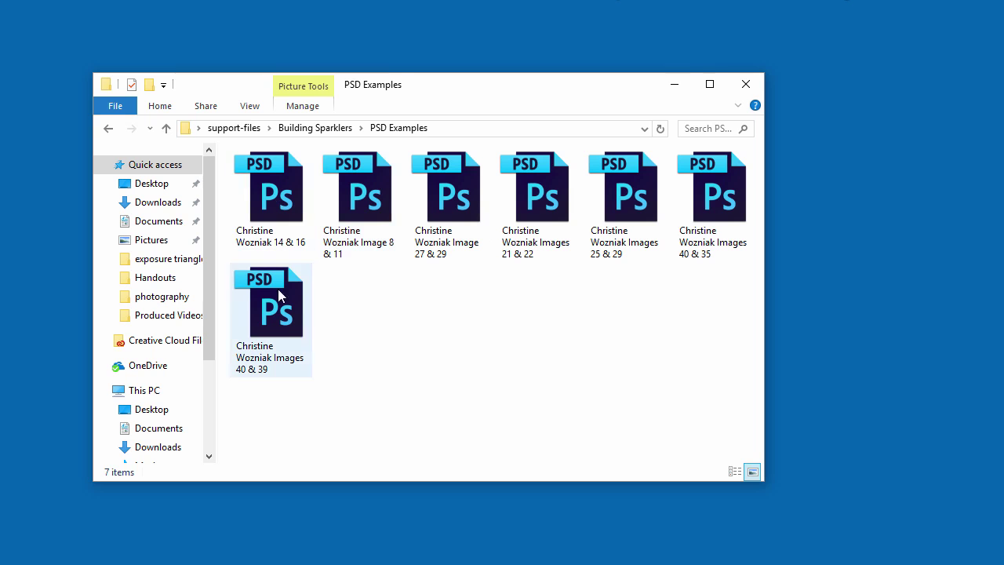
{"action": "left_click", "coordinate": [301, 127]}
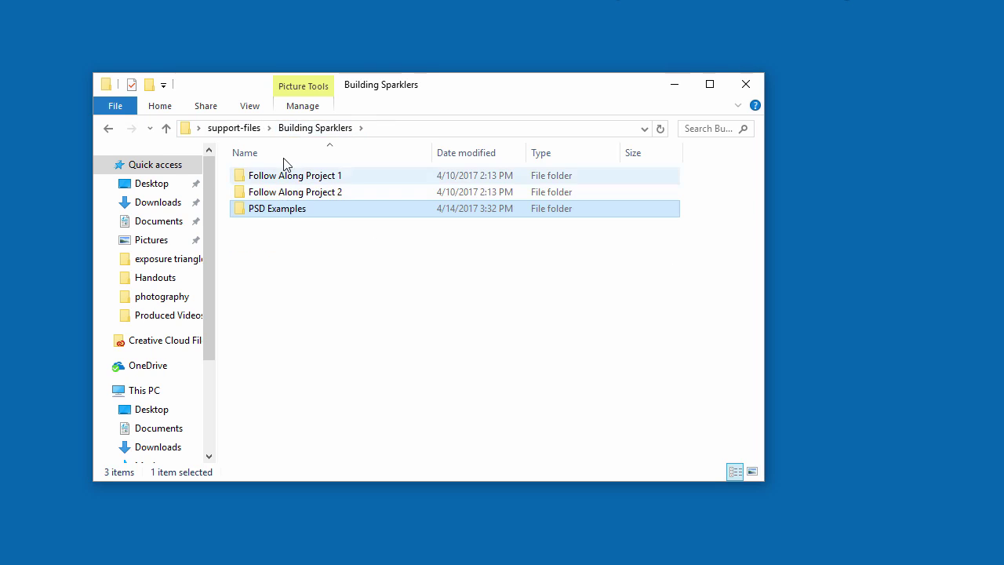
{"action": "left_click", "coordinate": [247, 130]}
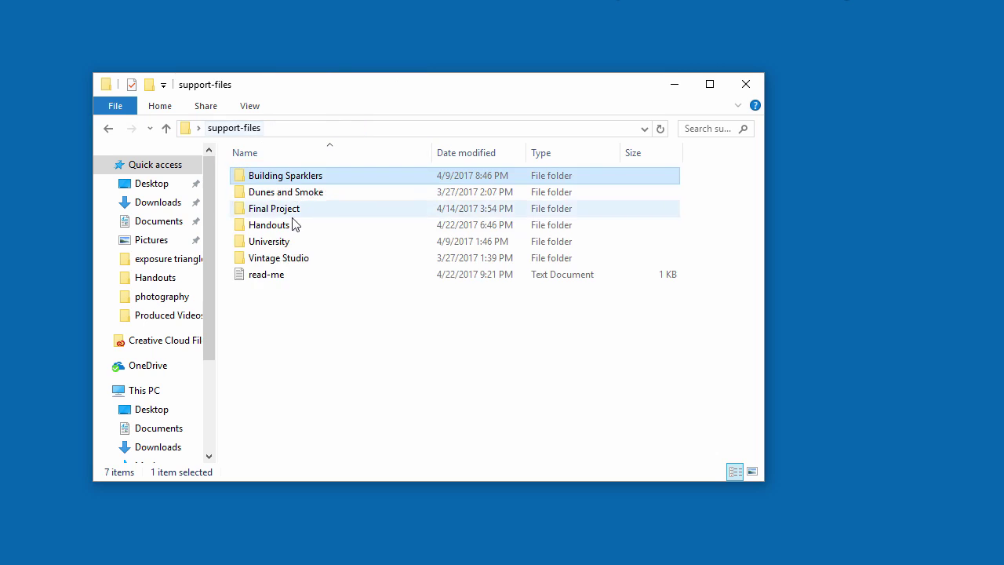
View the RAW example files in the Final Project folder and return to support-files.
{"action": "double_click", "coordinate": [273, 208]}
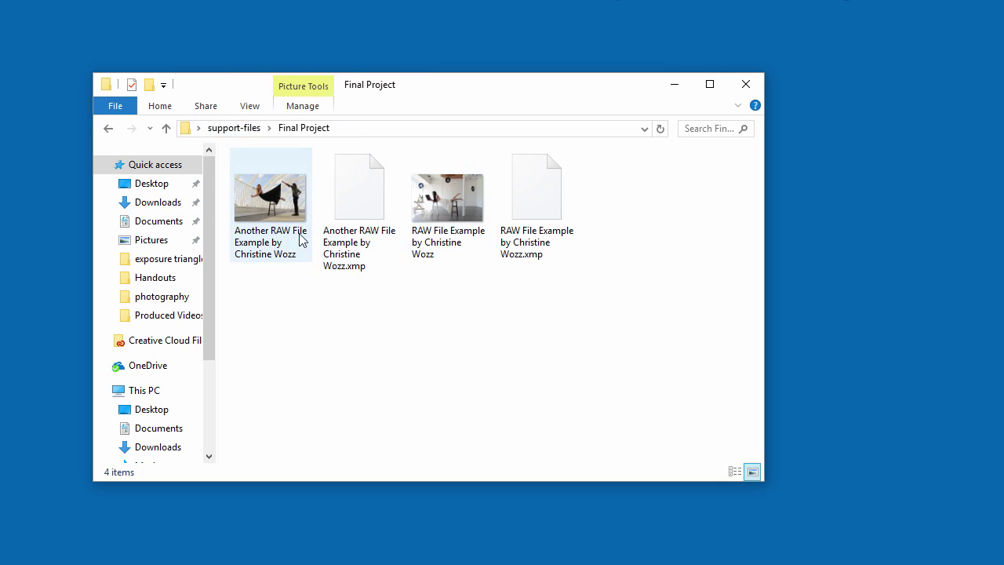
{"action": "left_click", "coordinate": [234, 129]}
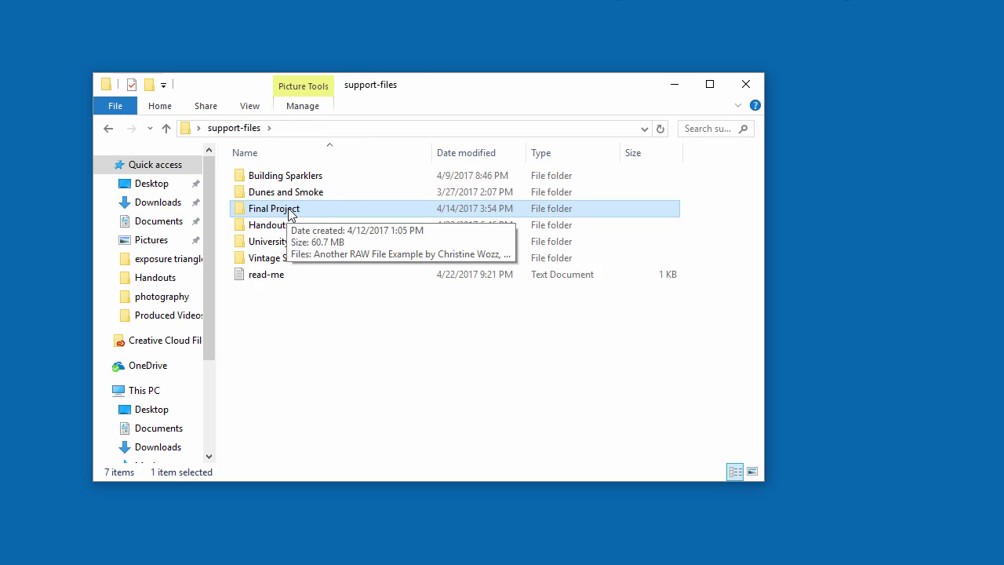
{"action": "mouse_move", "coordinate": [458, 99]}
{"action": "left_mouse_down"}
{"action": "mouse_move", "coordinate": [463, 119]}
{"action": "mouse_move", "coordinate": [465, 90]}
{"action": "left_mouse_up"}
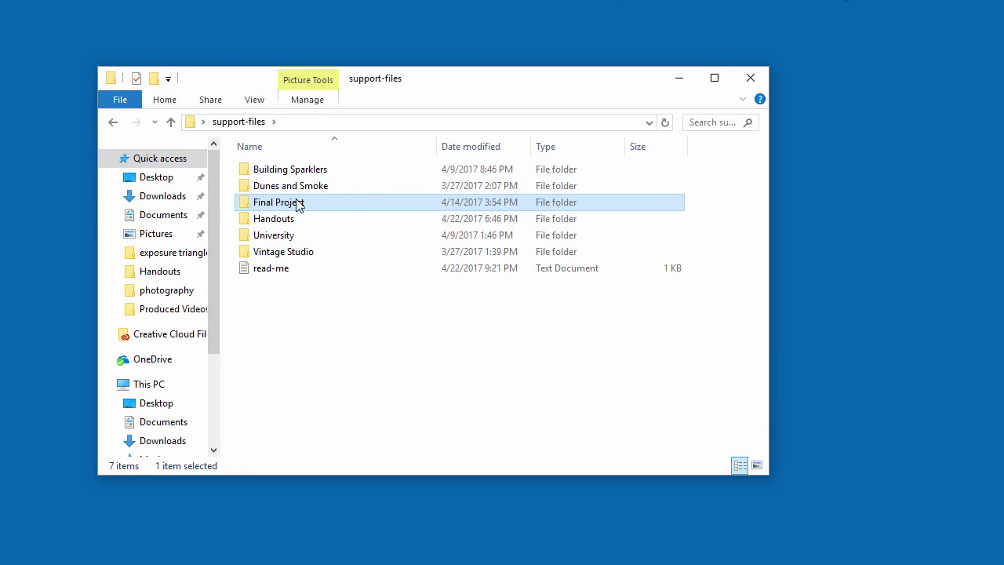
Highlight the Building Sparklers, Dunes and Smoke, and University folders in turn, ending on Building Sparklers.
{"action": "mouse_move", "coordinate": [298, 207]}
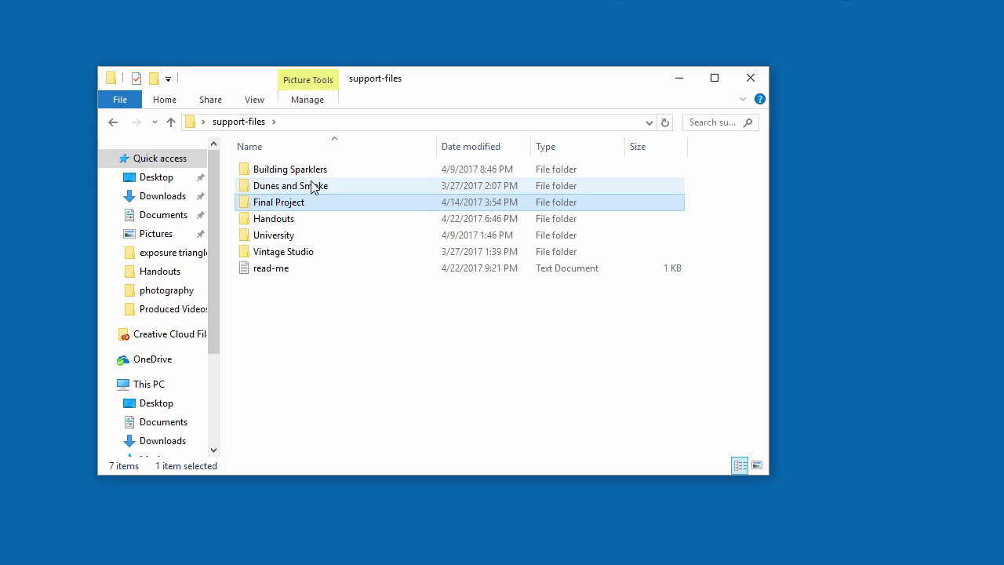
{"action": "left_click", "coordinate": [298, 170]}
{"action": "left_click", "coordinate": [294, 188]}
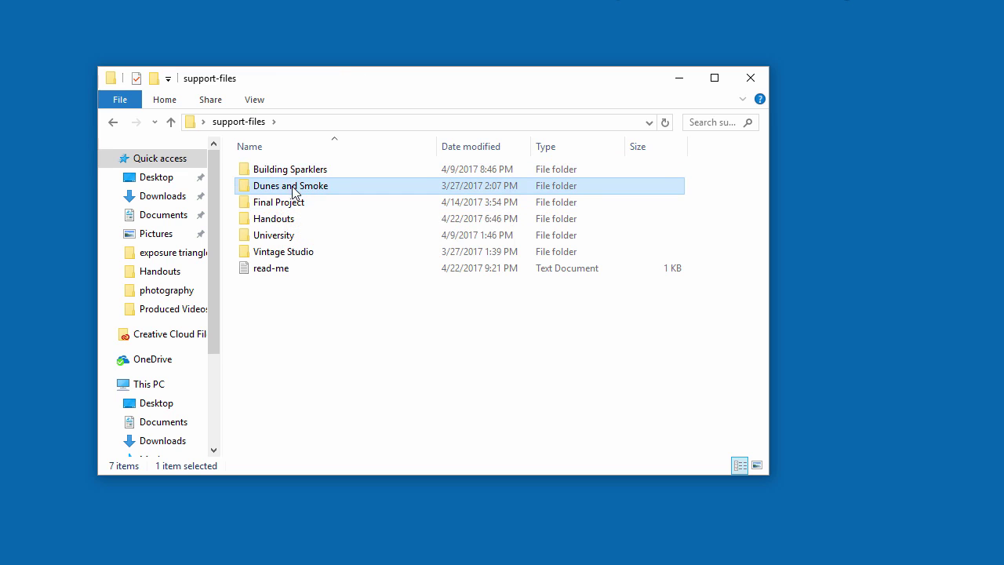
{"action": "mouse_move", "coordinate": [298, 227]}
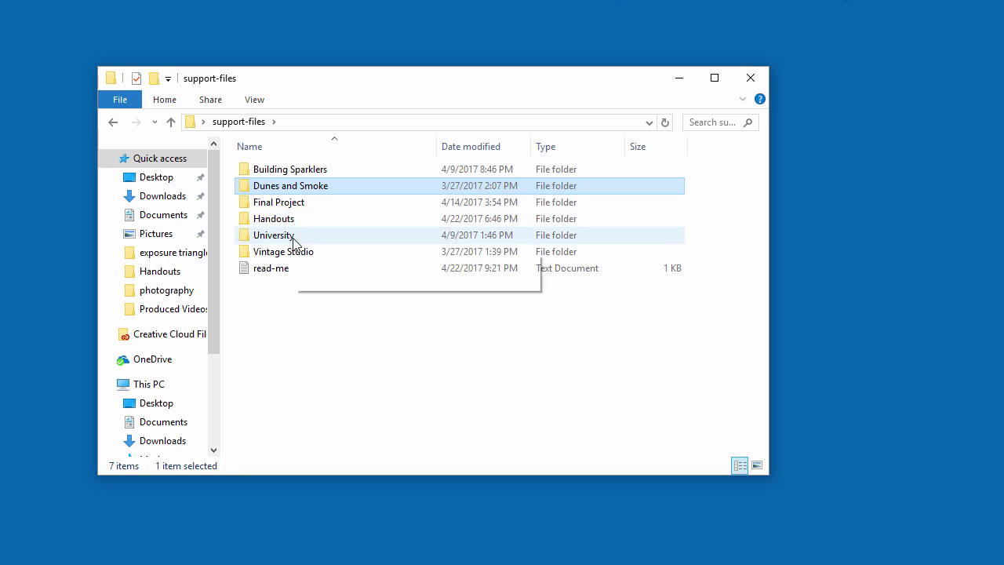
{"action": "left_click", "coordinate": [293, 237]}
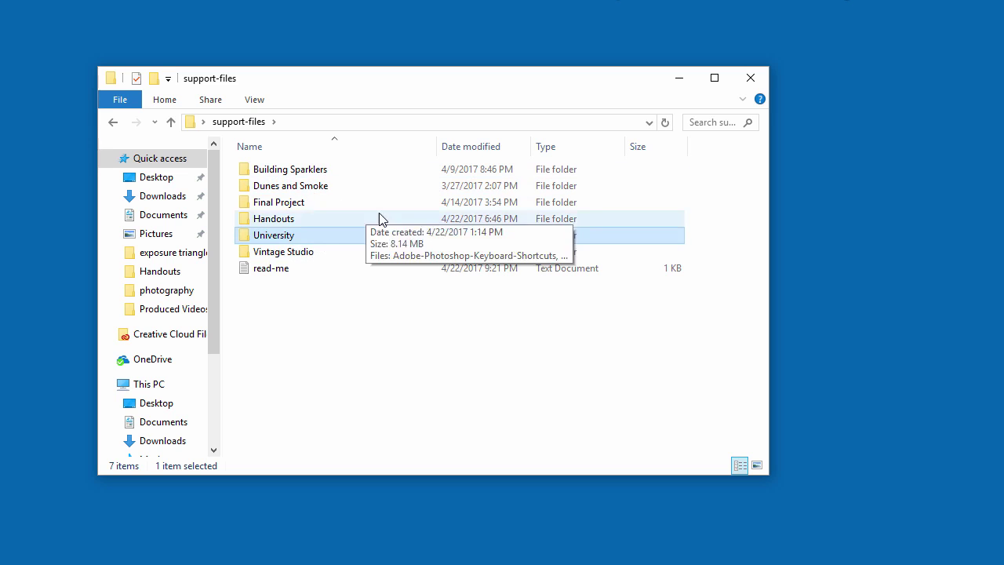
{"action": "left_click", "coordinate": [321, 170]}
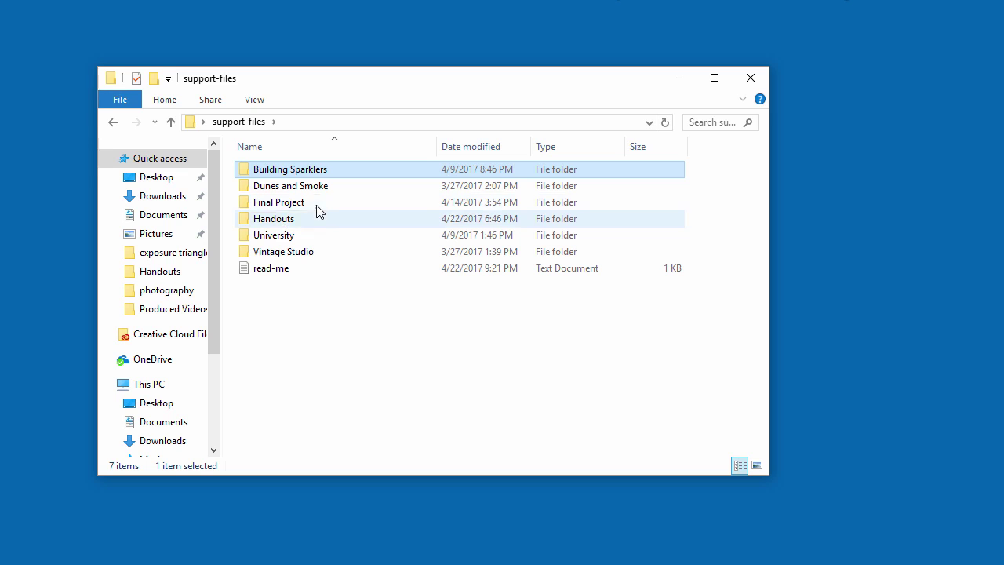
{"action": "mouse_move", "coordinate": [319, 212]}
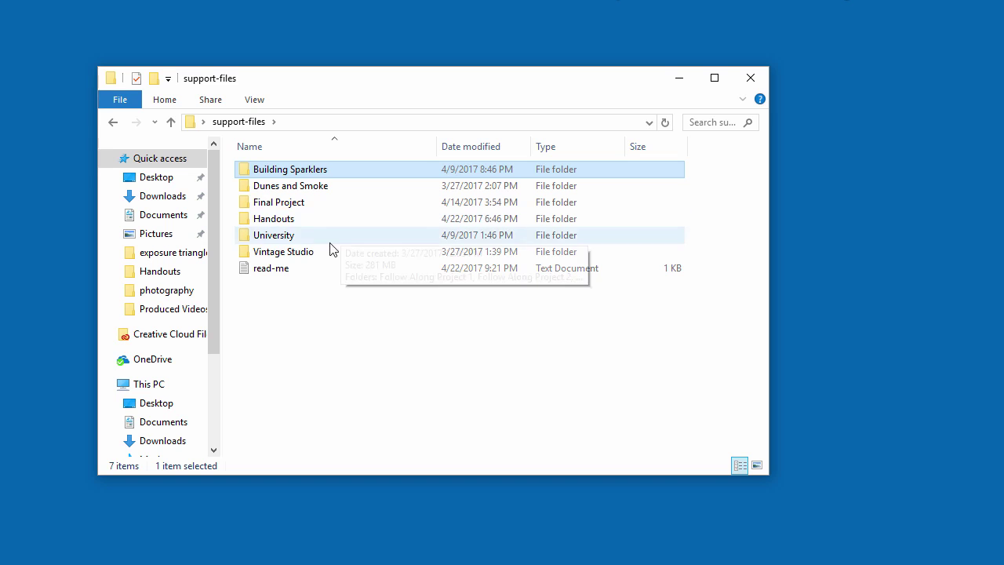
Open the Handouts folder inside support-files.
{"action": "left_click_drag", "start_coordinate": [331, 92], "coordinate": [287, 89]}
{"action": "left_click", "coordinate": [265, 227]}
{"action": "double_click", "coordinate": [266, 227]}
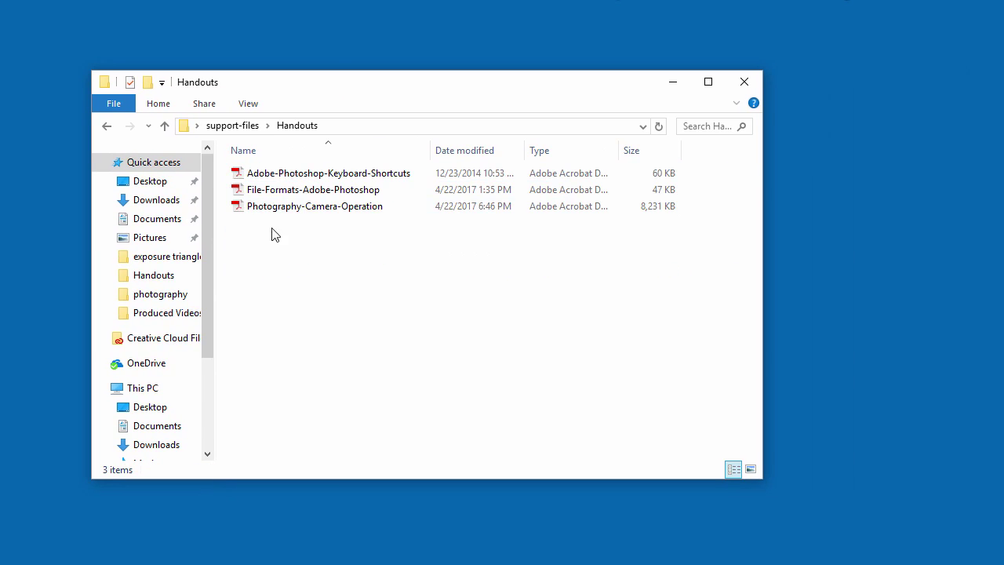
View the Adobe-Photoshop-Keyboard-Shortcuts handout from top to bottom and open the File-Formats-Adobe-Photoshop handout.
{"action": "double_click", "coordinate": [303, 177]}
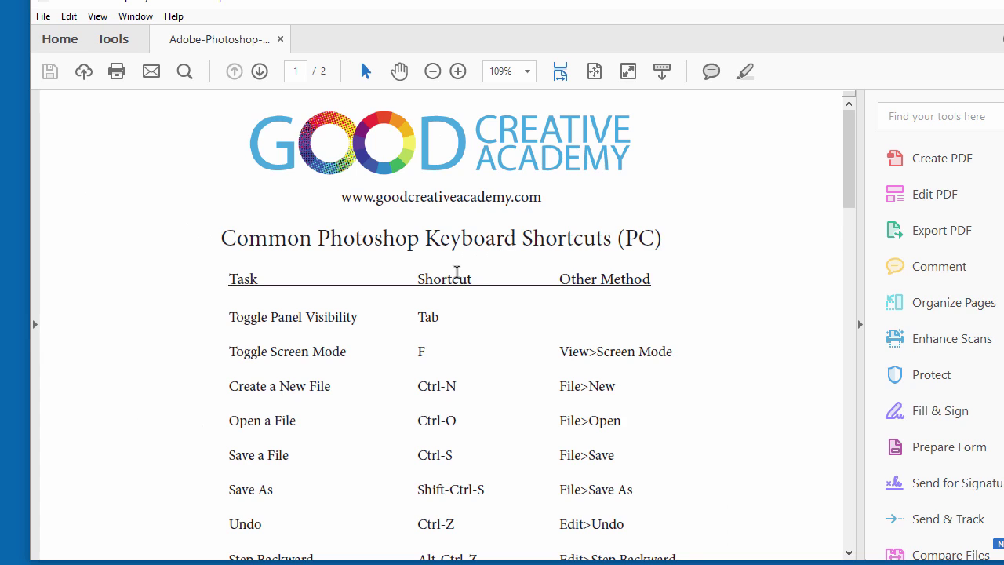
{"action": "scroll", "coordinate": [489, 284], "scroll_direction": "down", "scroll_amount": 2}
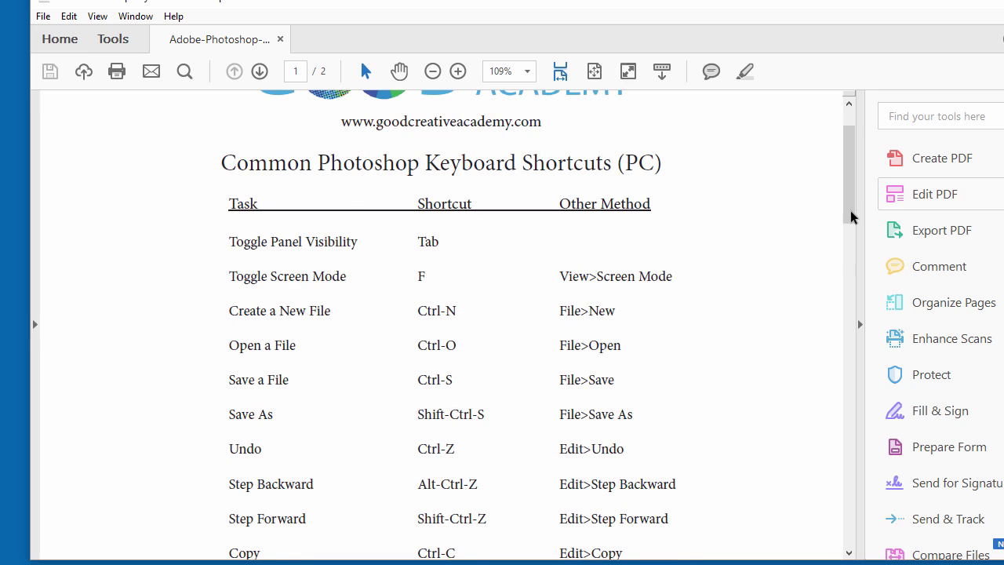
{"action": "scroll", "coordinate": [851, 211], "scroll_direction": "down", "scroll_amount": 4}
{"action": "left_click", "coordinate": [851, 147]}
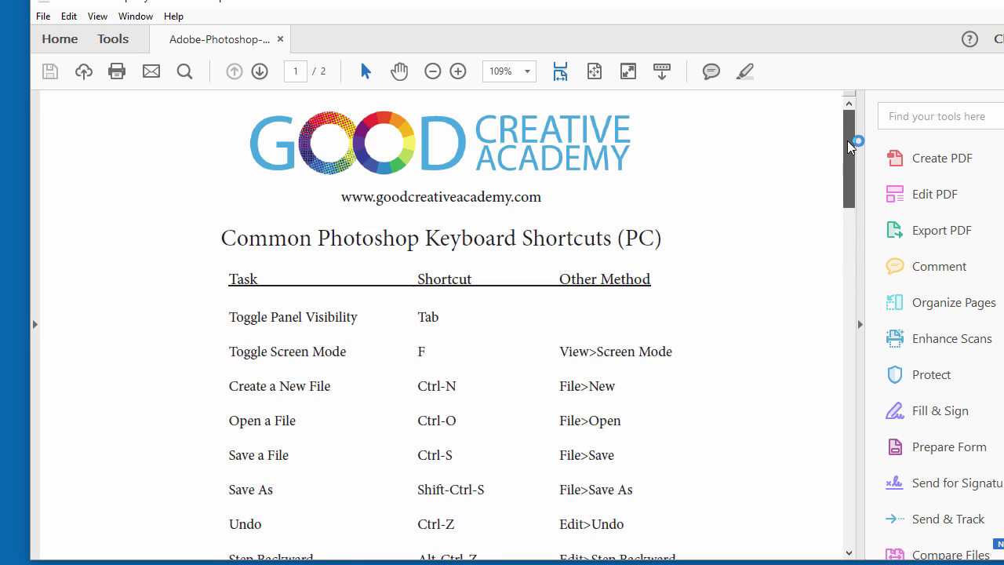
{"action": "left_click_drag", "start_coordinate": [852, 151], "coordinate": [836, 348]}
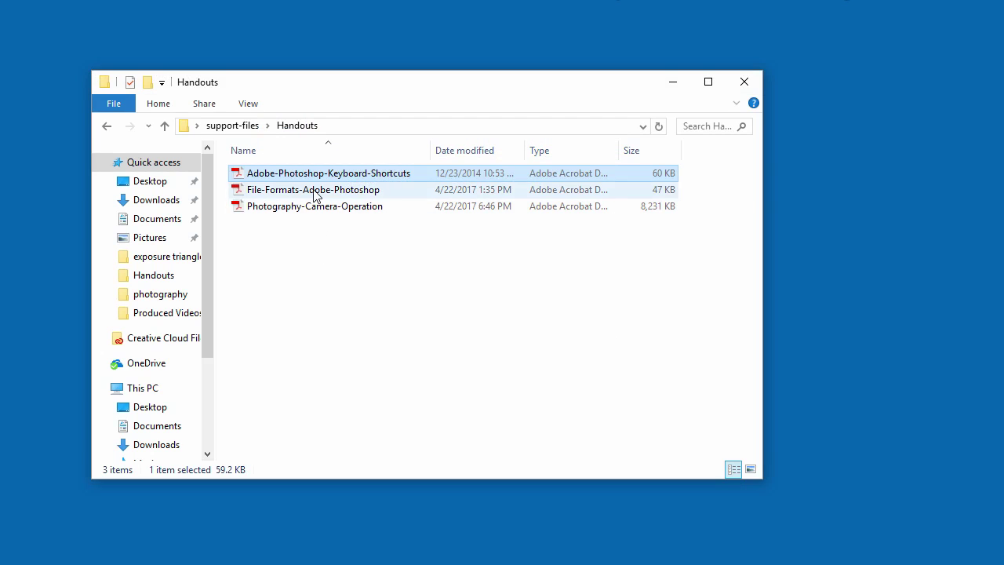
{"action": "double_click", "coordinate": [314, 190]}
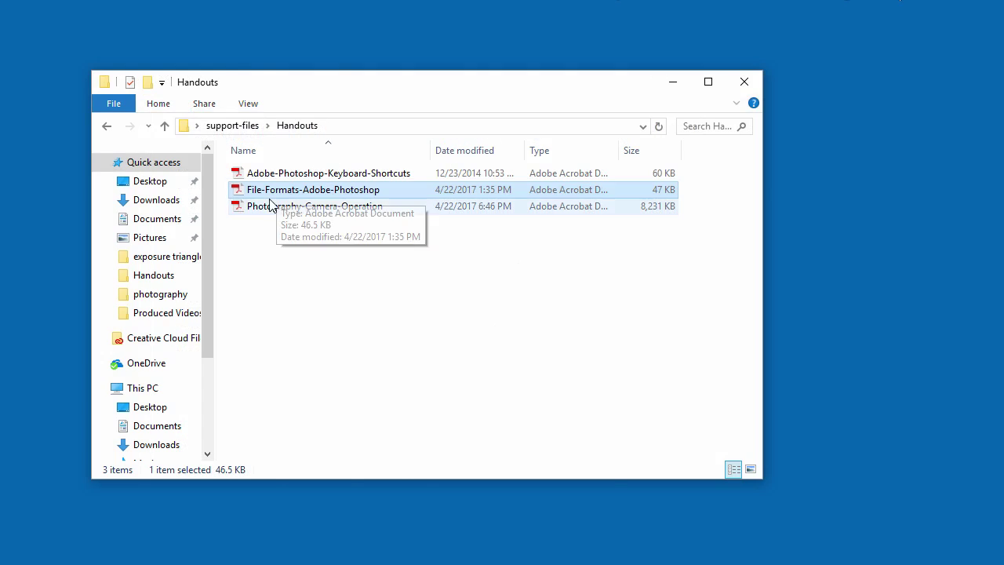
Open the Photography-Camera-Operation handout and page through its slides to the end.
{"action": "double_click", "coordinate": [270, 205]}
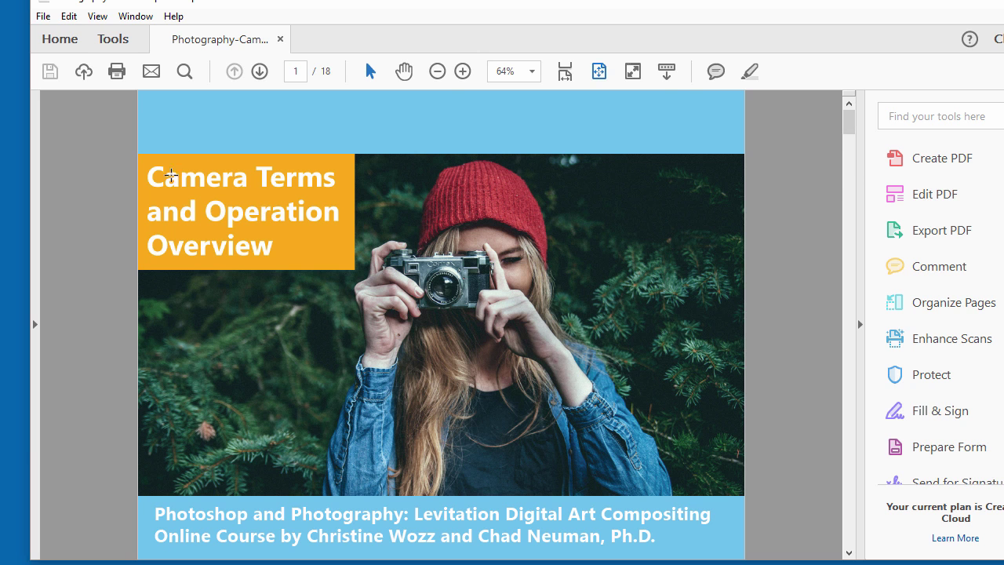
{"action": "scroll", "coordinate": [857, 184], "scroll_direction": "down", "scroll_amount": 3}
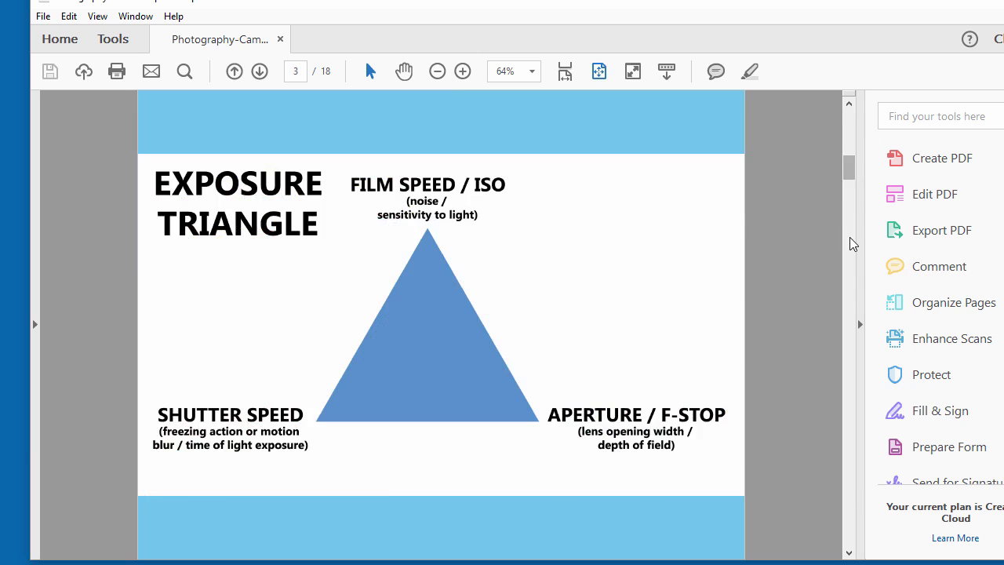
{"action": "scroll", "coordinate": [854, 230], "scroll_direction": "down", "scroll_amount": 3}
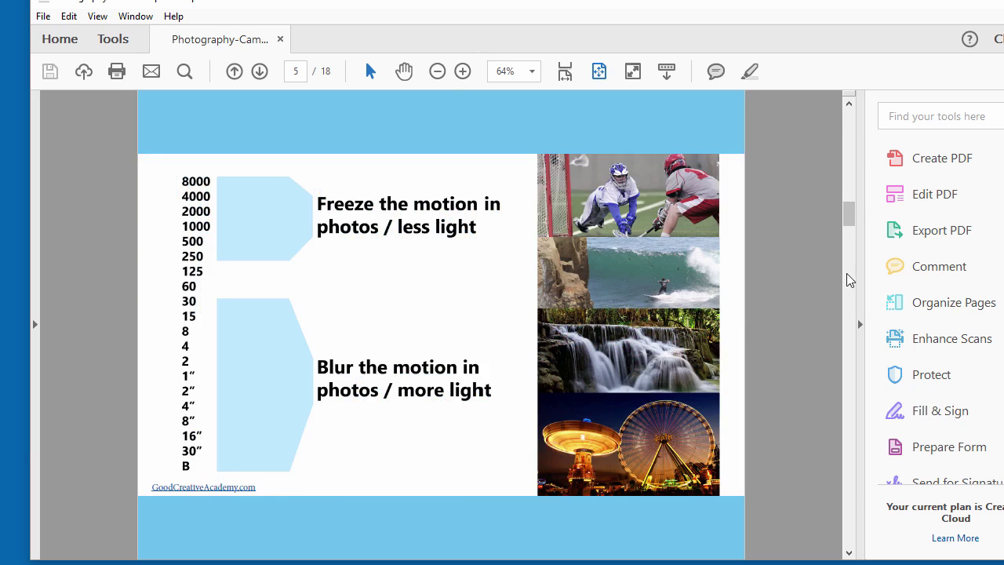
{"action": "scroll", "coordinate": [855, 310], "scroll_direction": "down", "scroll_amount": 2}
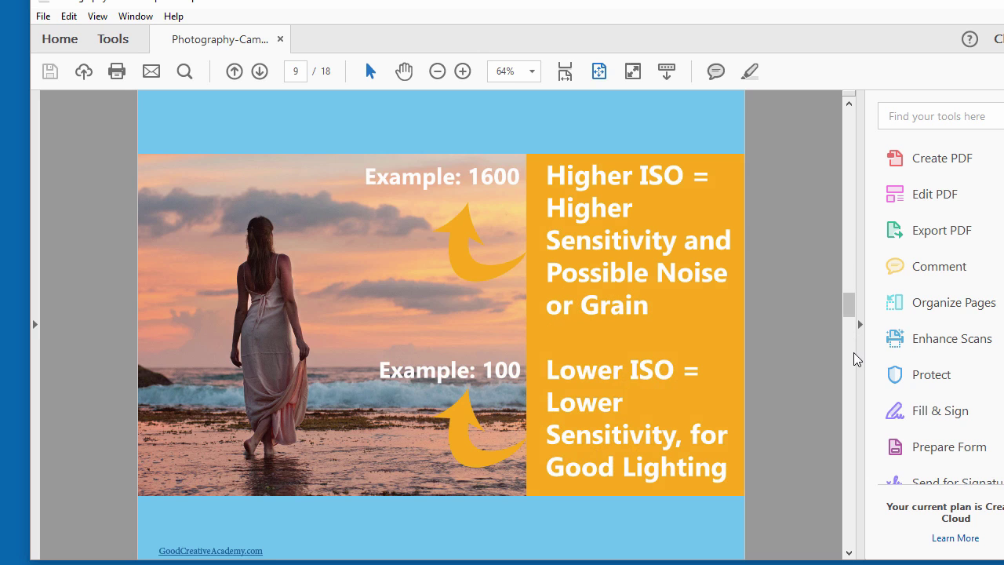
{"action": "scroll", "coordinate": [851, 332], "scroll_direction": "down", "scroll_amount": 2}
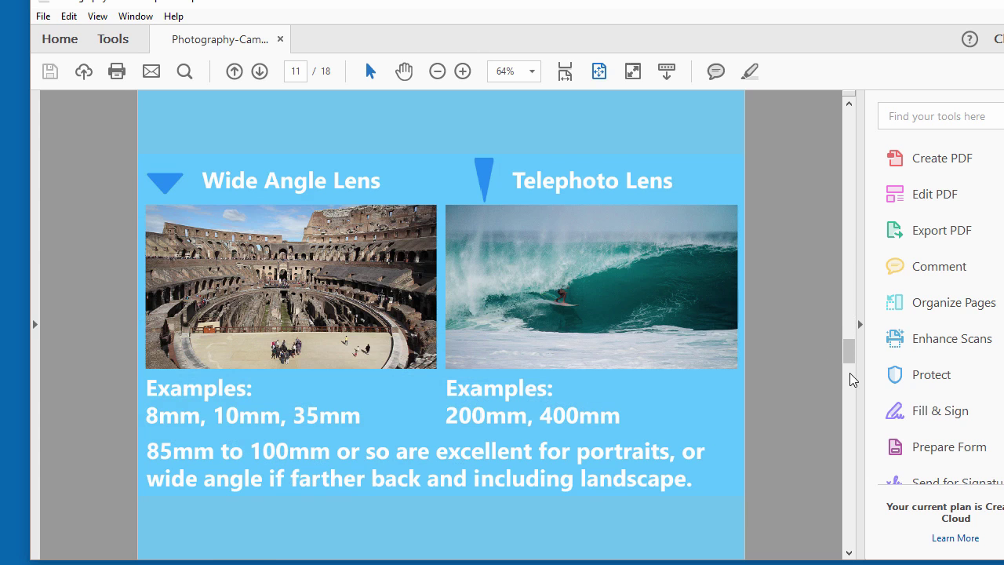
{"action": "left_click_drag", "start_coordinate": [853, 401], "coordinate": [847, 538]}
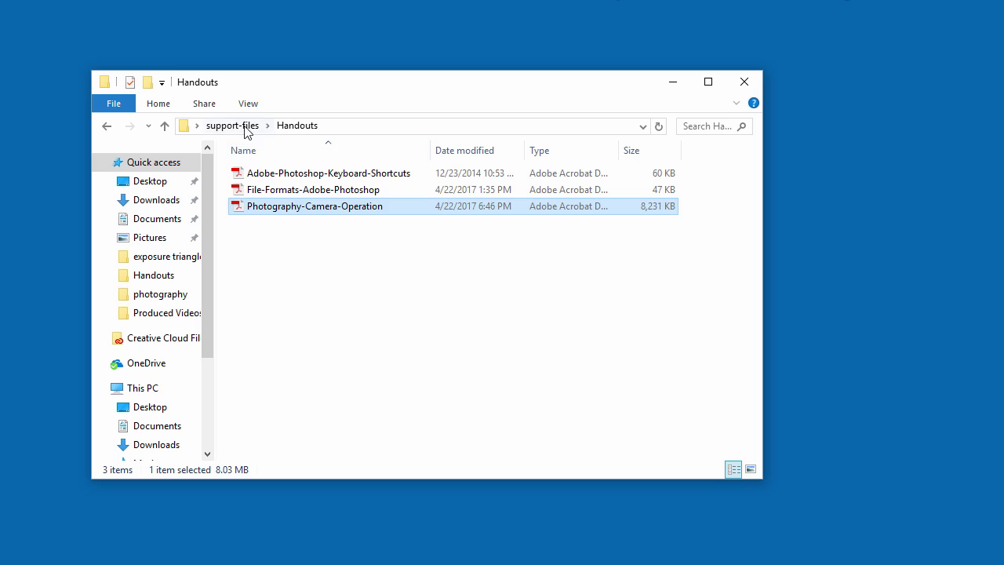
Return to the support-files folder, and switch to Photoshop to open both Wozz images from Follow Along Project 1.
{"action": "left_click", "coordinate": [246, 127]}
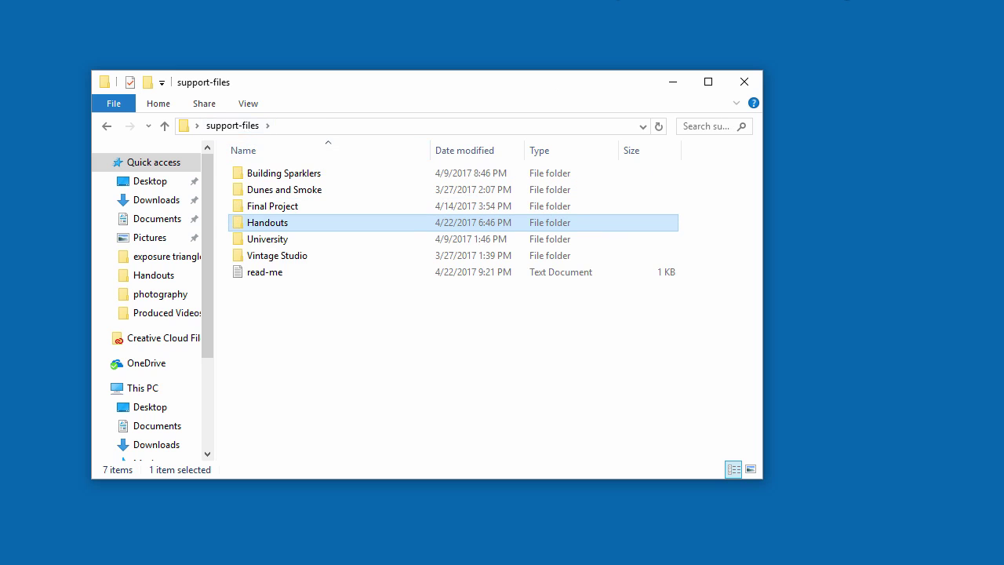
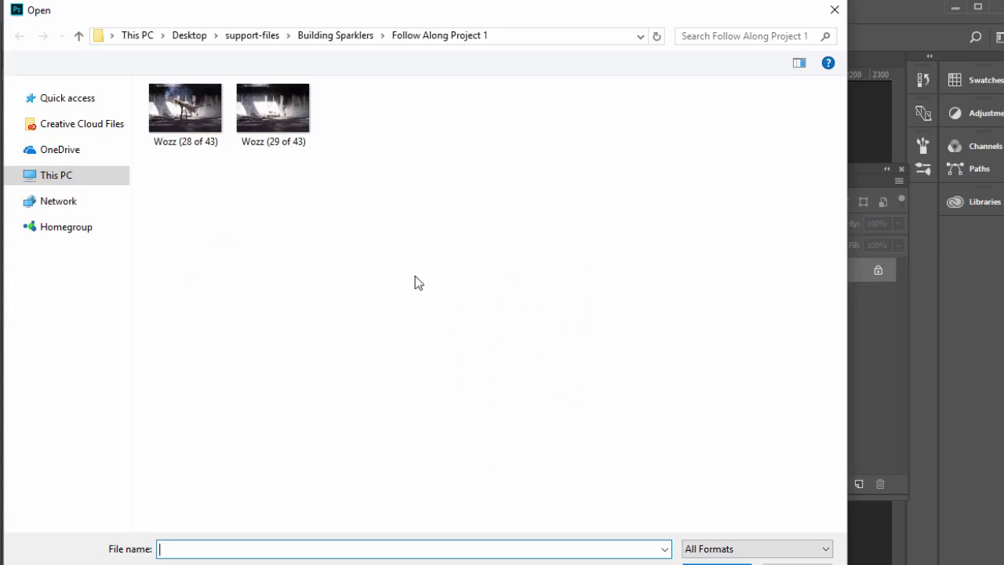
{"action": "left_click_drag", "start_coordinate": [380, 238], "coordinate": [187, 126]}
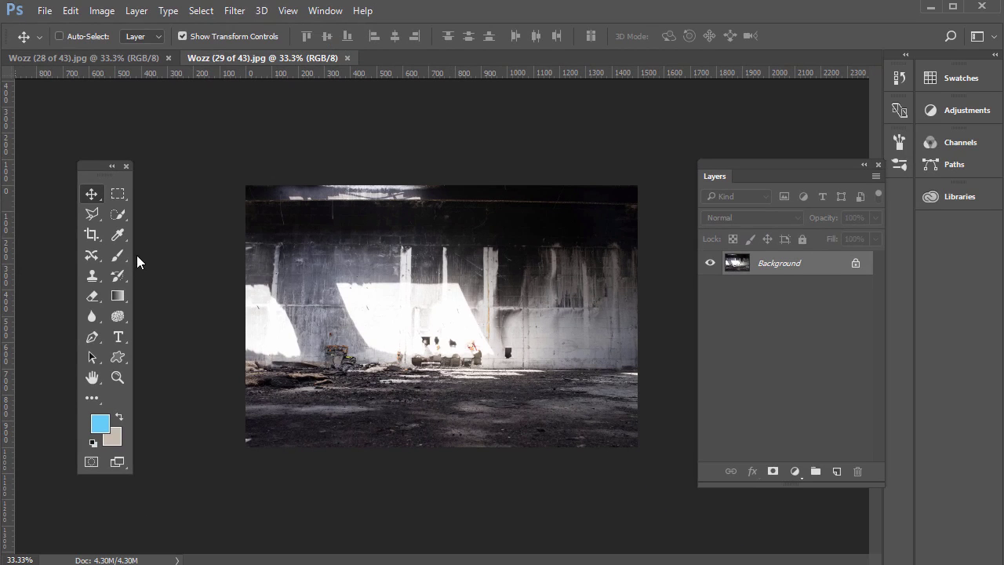
{"action": "left_click", "coordinate": [45, 10]}
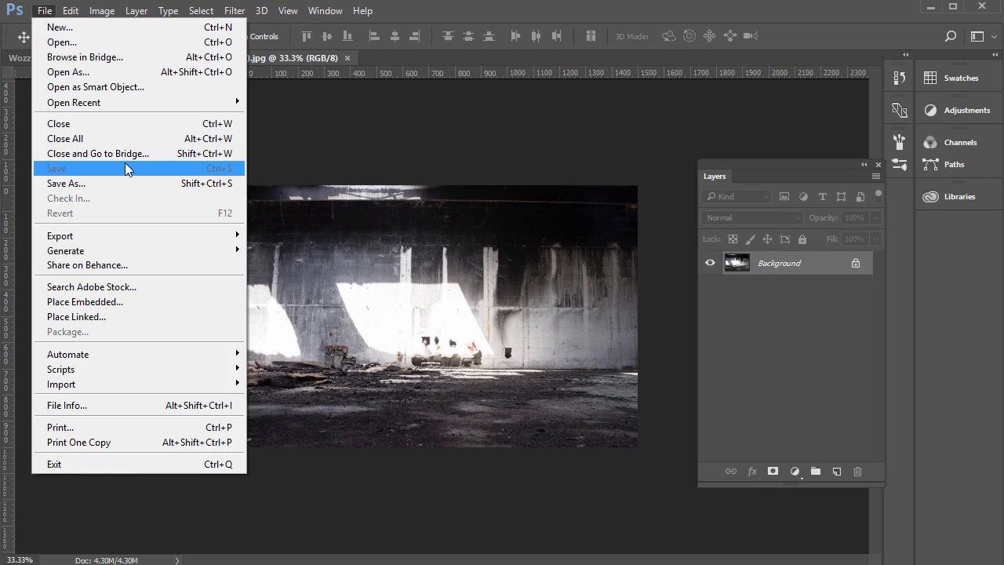
{"action": "left_click", "coordinate": [452, 20]}
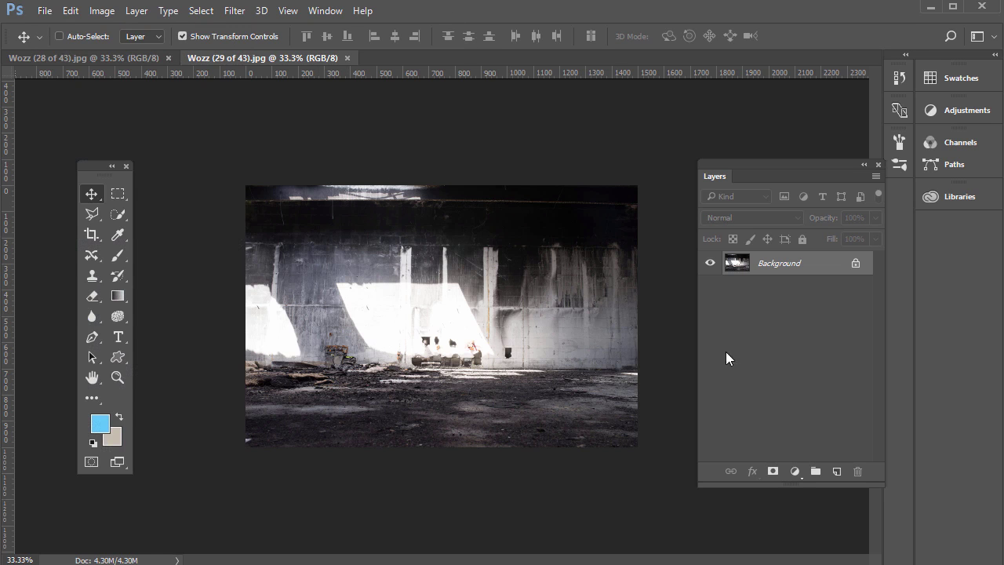
Select the entire Wozz (29 of 43) image with the Rectangular Marquee, copy it, and look at the paste option in Wozz (28 of 43).
{"action": "left_click", "coordinate": [120, 194]}
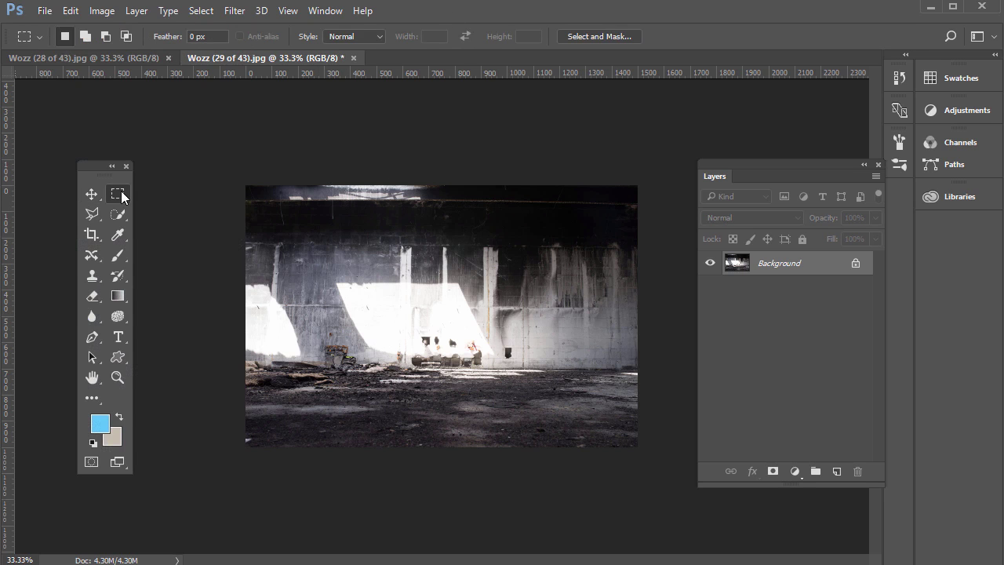
{"action": "left_click_drag", "start_coordinate": [213, 159], "coordinate": [667, 522]}
{"action": "left_click", "coordinate": [70, 10]}
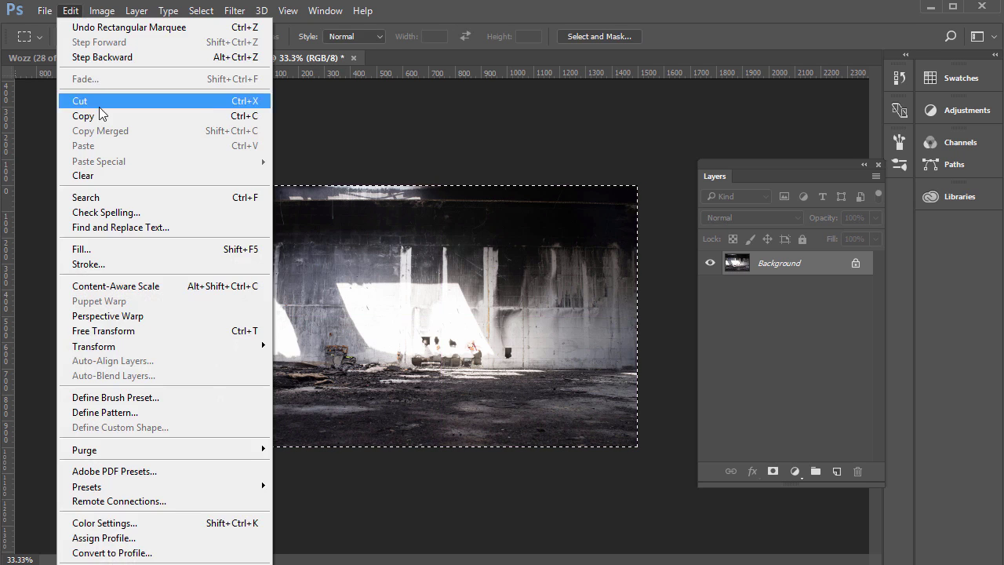
{"action": "left_click", "coordinate": [95, 117]}
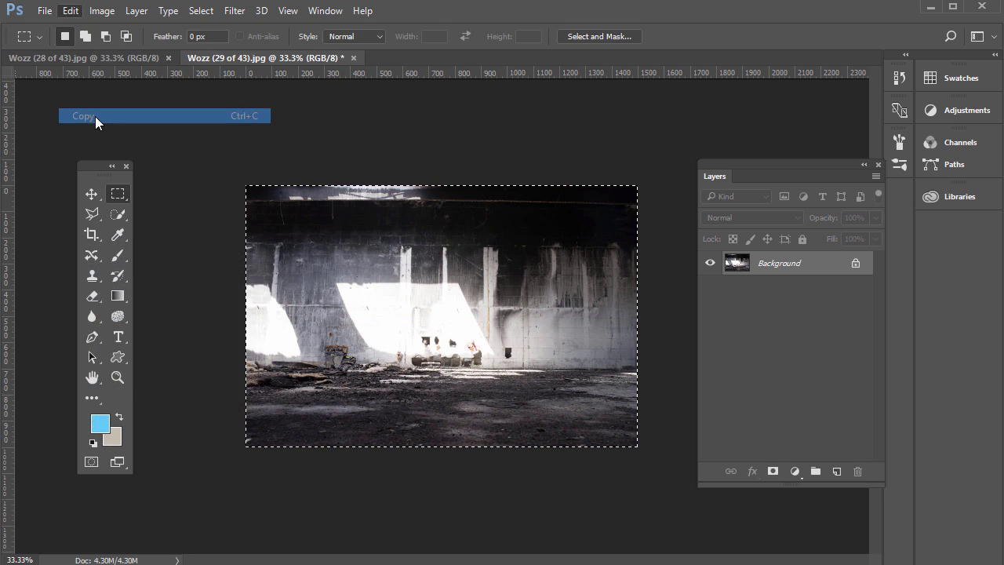
{"action": "key", "text": "ctrl+Tab"}
{"action": "left_click", "coordinate": [70, 11]}
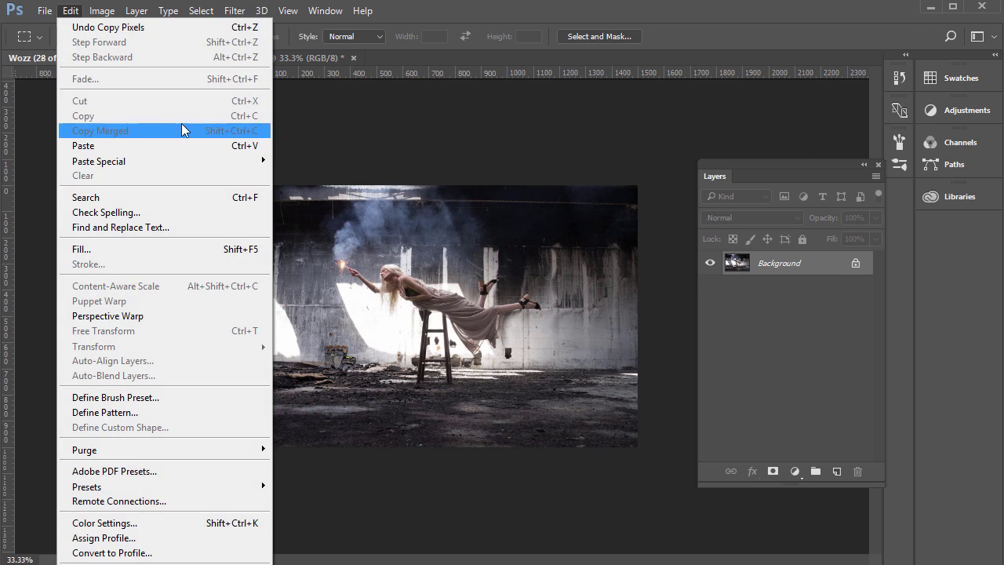
{"action": "key", "text": "Escape"}
{"action": "left_click", "coordinate": [229, 57]}
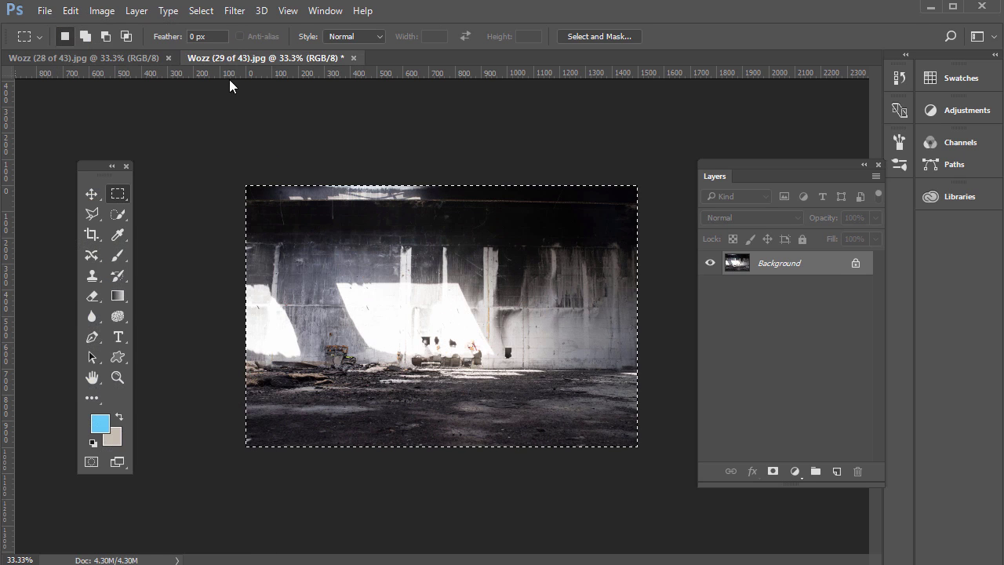
Examine the Load Files into Stack script and Photomerge command, comparing the Wozz (28 of 43) and Wozz (29 of 43) images.
{"action": "left_click", "coordinate": [45, 12]}
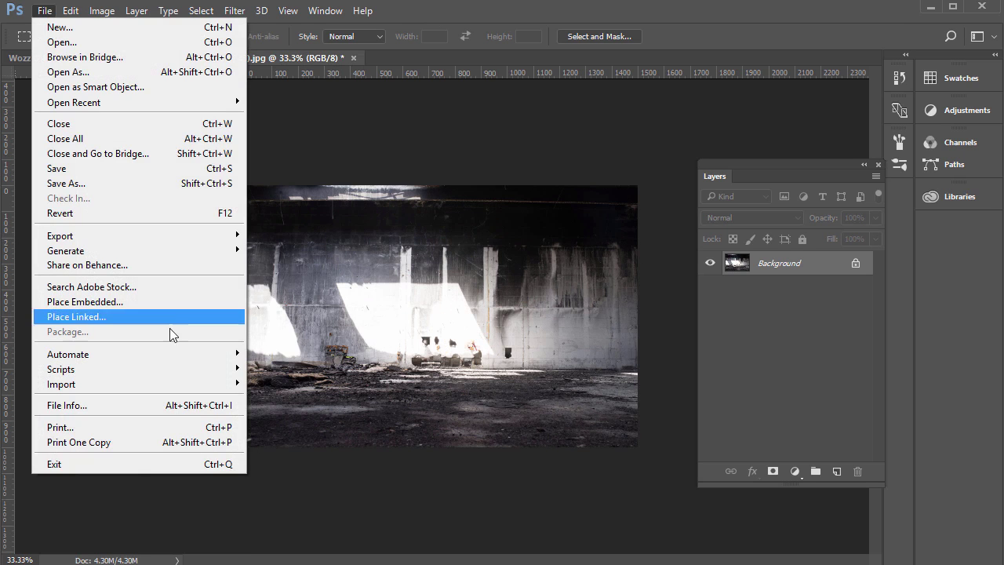
{"action": "mouse_move", "coordinate": [162, 370]}
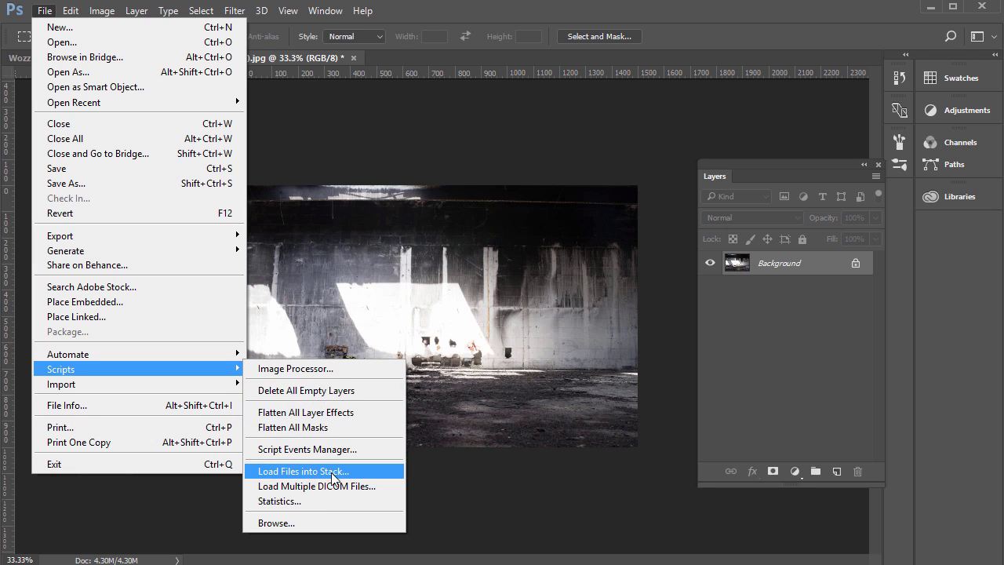
{"action": "left_click", "coordinate": [485, 8]}
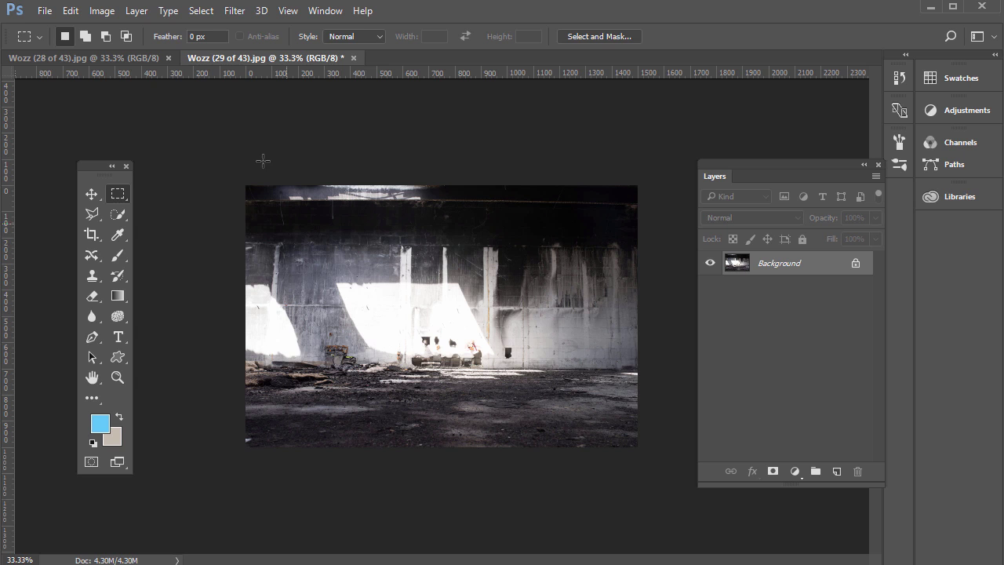
{"action": "left_click", "coordinate": [115, 61]}
{"action": "left_click", "coordinate": [253, 63]}
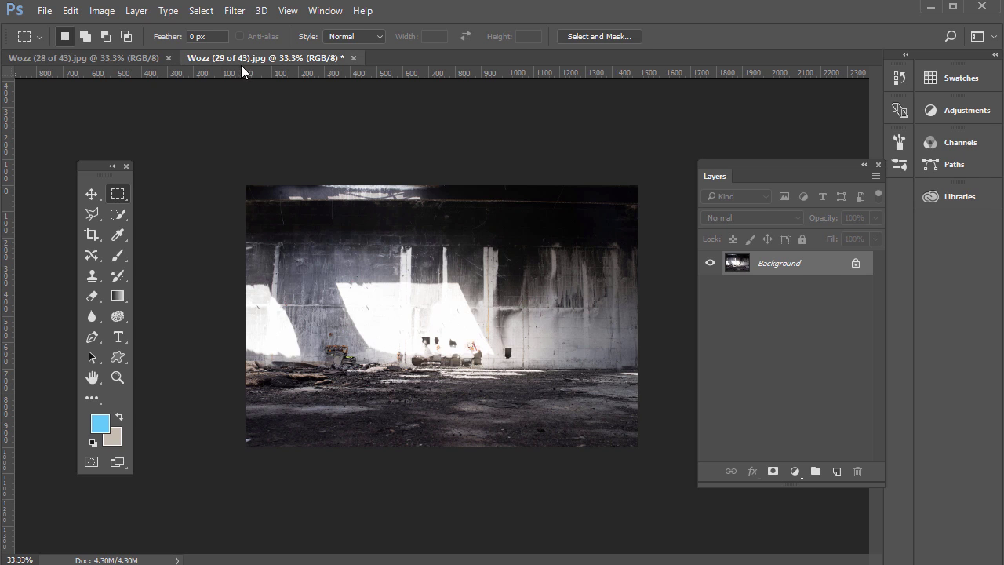
{"action": "left_click", "coordinate": [125, 59]}
{"action": "left_click", "coordinate": [55, 12]}
{"action": "mouse_move", "coordinate": [168, 358]}
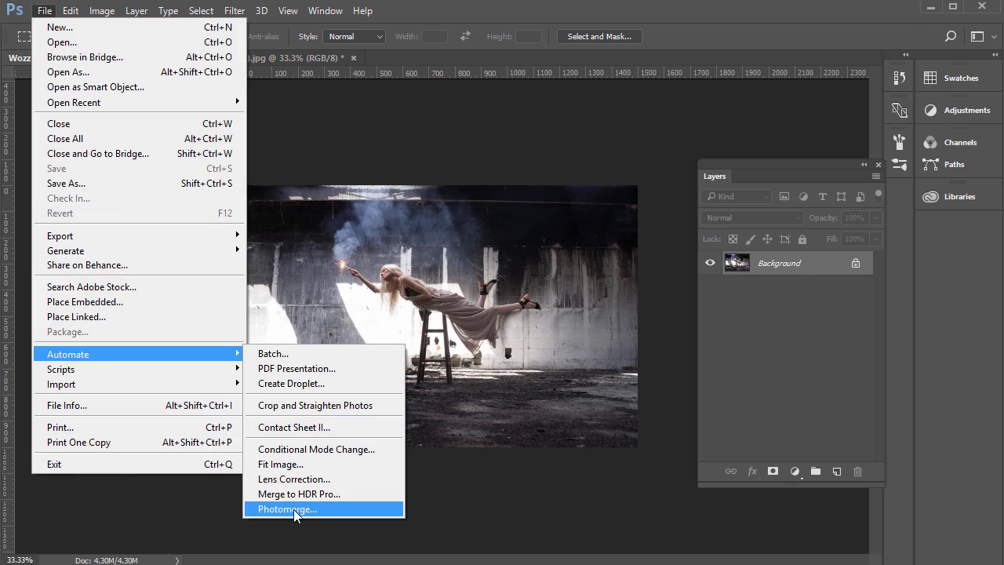
{"action": "left_click", "coordinate": [449, 22]}
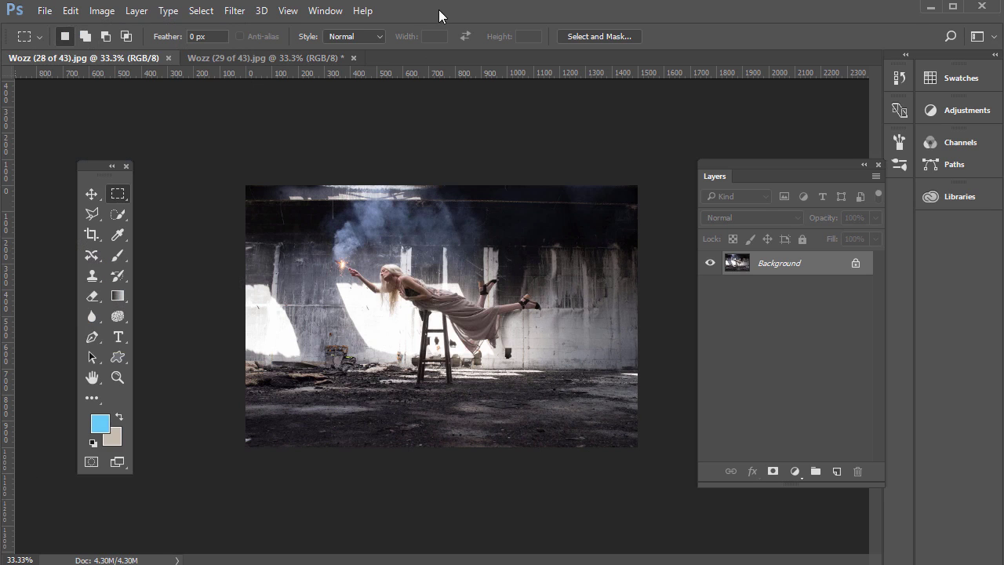
{"action": "left_click", "coordinate": [260, 56]}
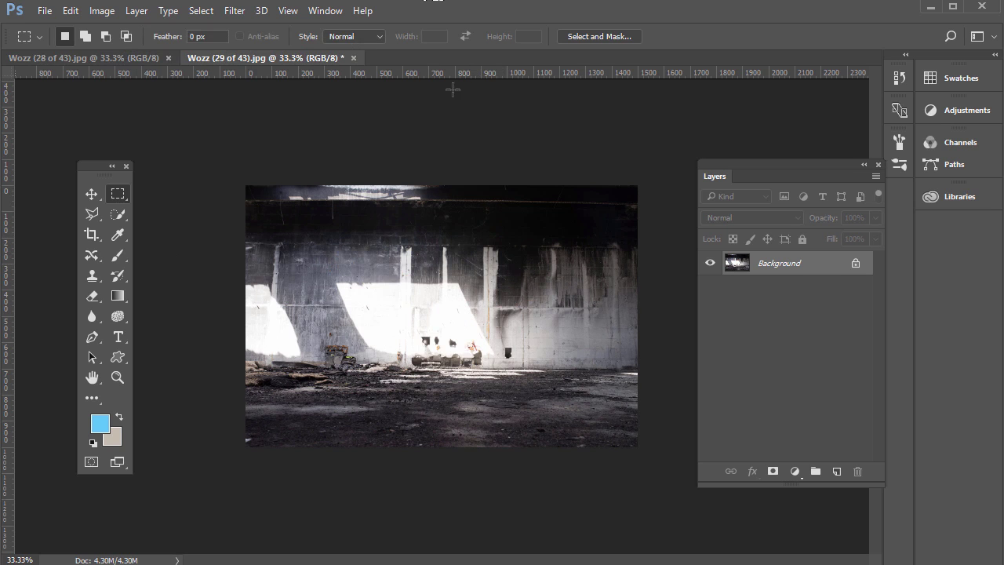
{"action": "left_click", "coordinate": [95, 59]}
{"action": "left_click", "coordinate": [221, 60]}
Float the Wozz (29 of 43) document in its own window over the other image and activate the Move tool.
{"action": "left_click_drag", "start_coordinate": [236, 64], "coordinate": [335, 181]}
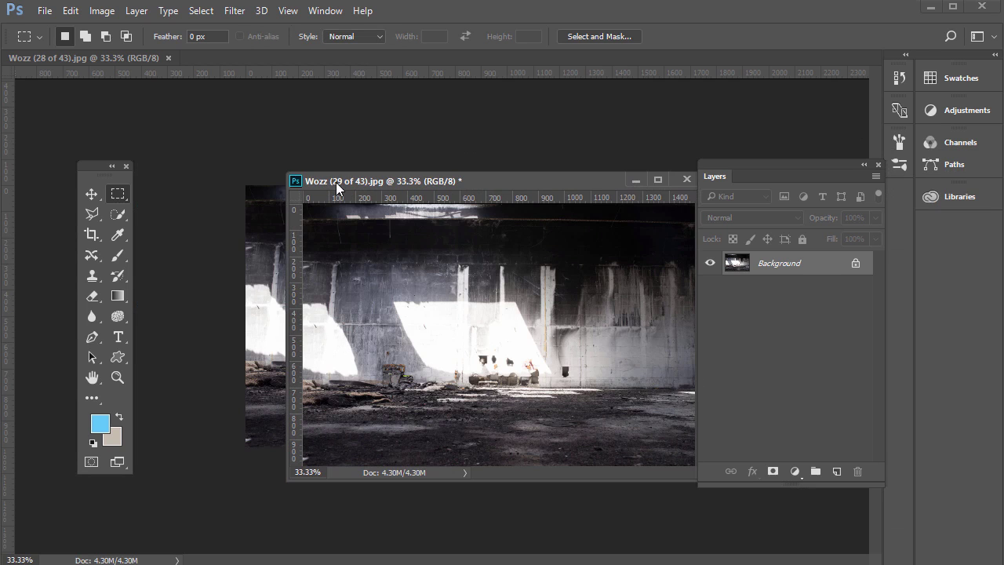
{"action": "left_click", "coordinate": [93, 196]}
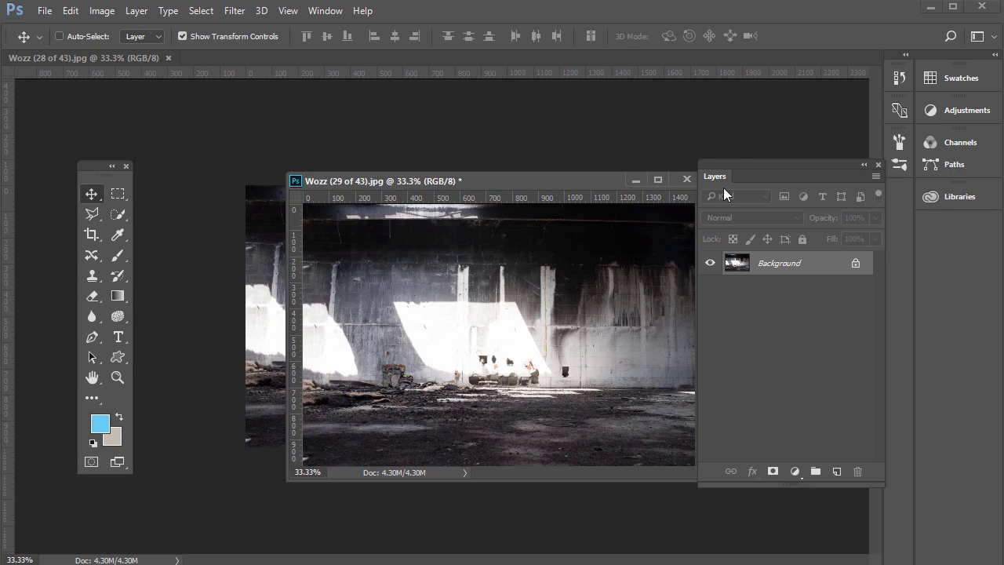
{"action": "left_click", "coordinate": [321, 11]}
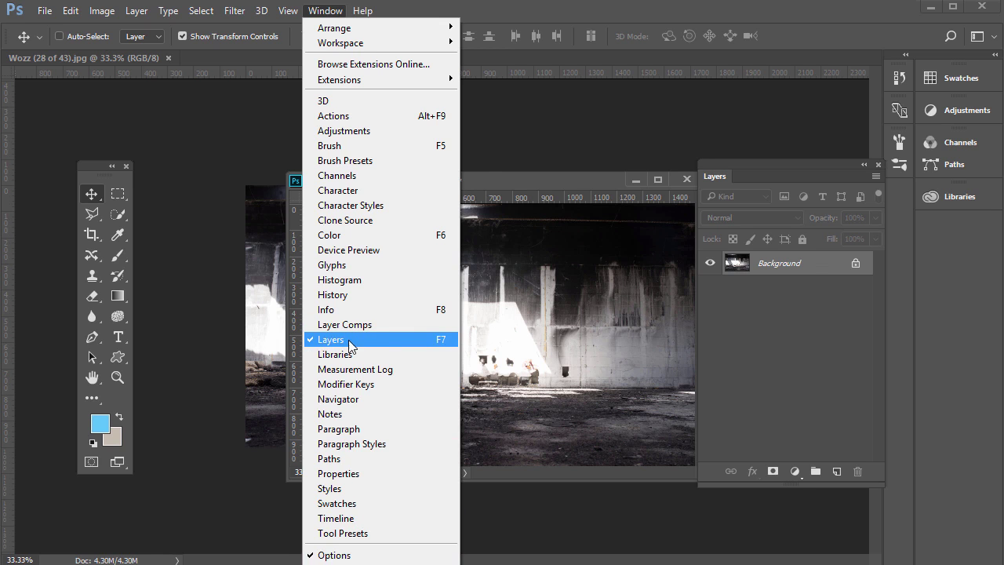
{"action": "left_click", "coordinate": [749, 173]}
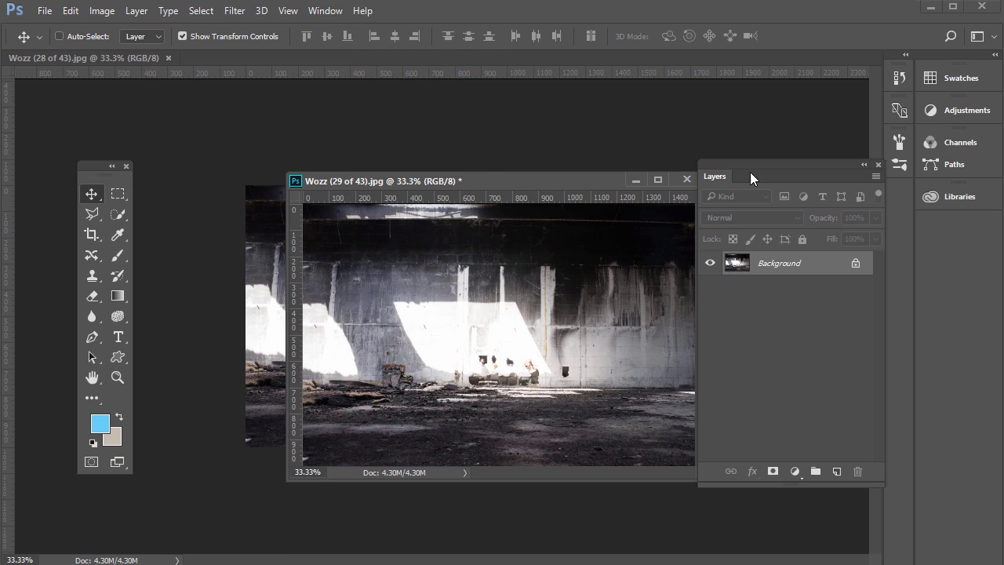
{"action": "left_click_drag", "start_coordinate": [487, 180], "coordinate": [487, 229]}
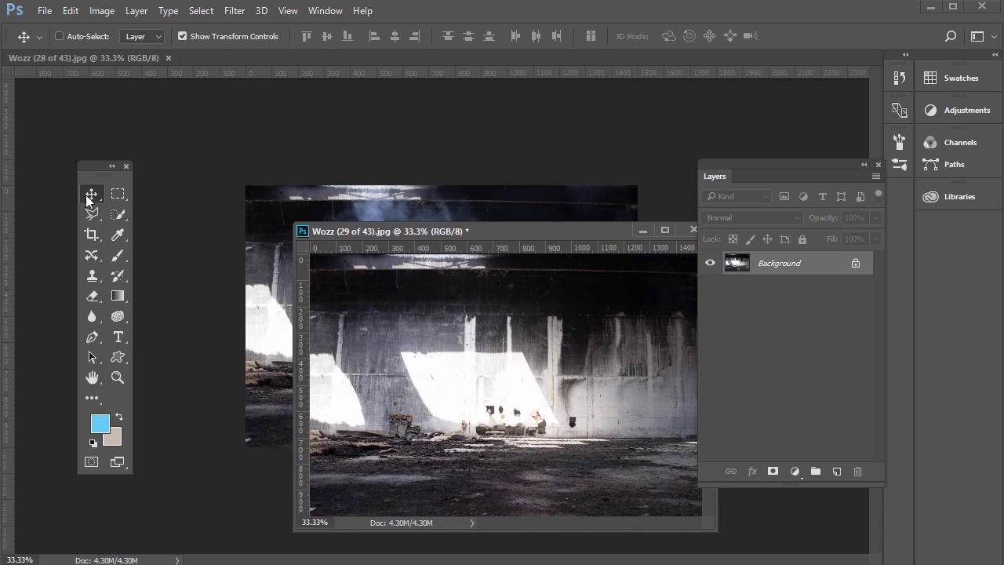
Reposition the floating toolbox clear of the images, keeping its two-column layout.
{"action": "left_click_drag", "start_coordinate": [95, 172], "coordinate": [50, 92]}
{"action": "left_click", "coordinate": [107, 111]}
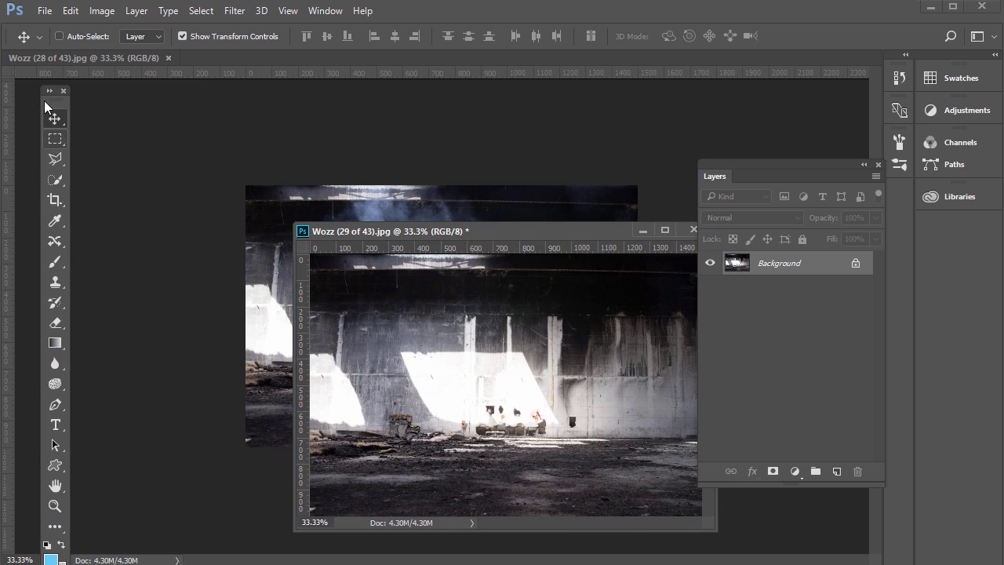
{"action": "left_click", "coordinate": [48, 93]}
{"action": "left_click_drag", "start_coordinate": [56, 90], "coordinate": [59, 143]}
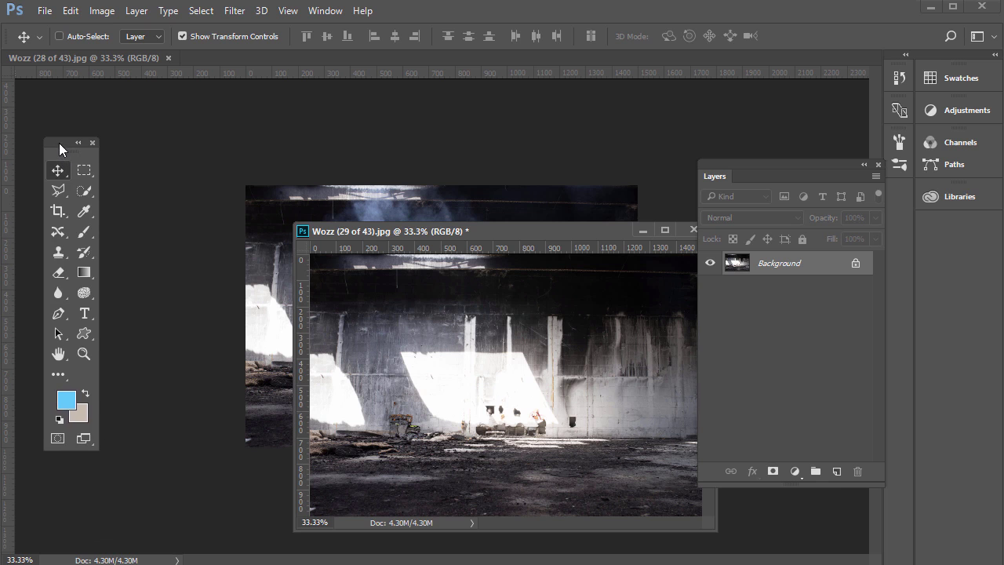
Uncover the Wozz (28 of 43) image, copy the Wozz (29 of 43) picture into it as a layer, and minimize the source window.
{"action": "left_click_drag", "start_coordinate": [394, 239], "coordinate": [536, 118]}
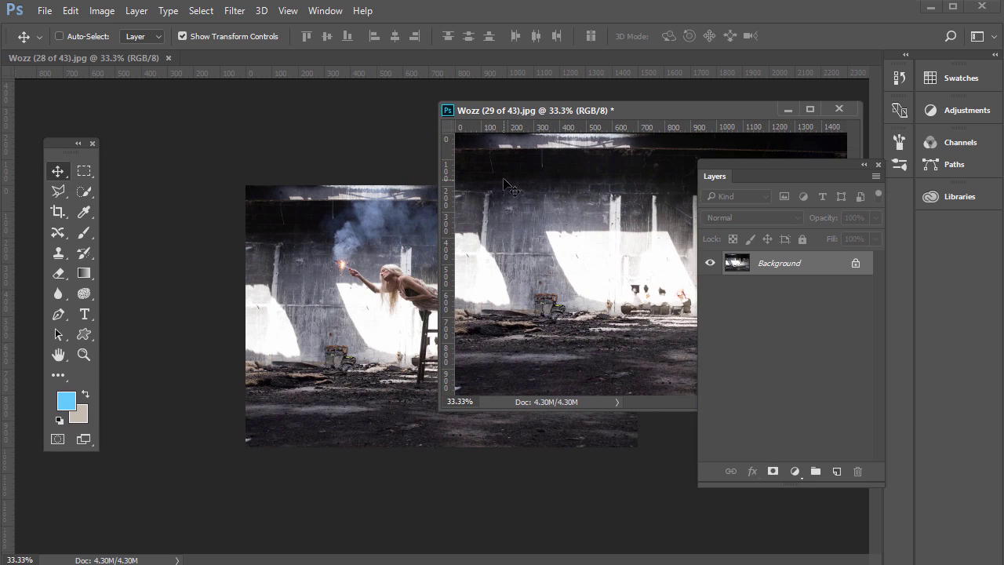
{"action": "left_click_drag", "start_coordinate": [561, 168], "coordinate": [345, 308]}
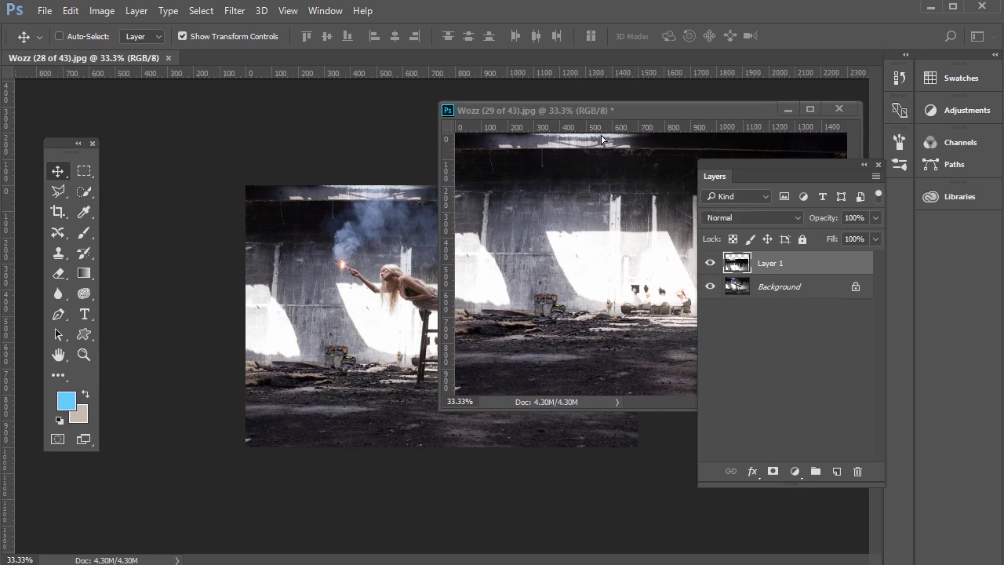
{"action": "left_click", "coordinate": [791, 109]}
Align the added empty-background layer exactly with the canvas edges of Wozz (28 of 43), reviewing the Snap setting.
{"action": "left_click", "coordinate": [418, 332]}
{"action": "left_click_drag", "start_coordinate": [417, 332], "coordinate": [365, 258]}
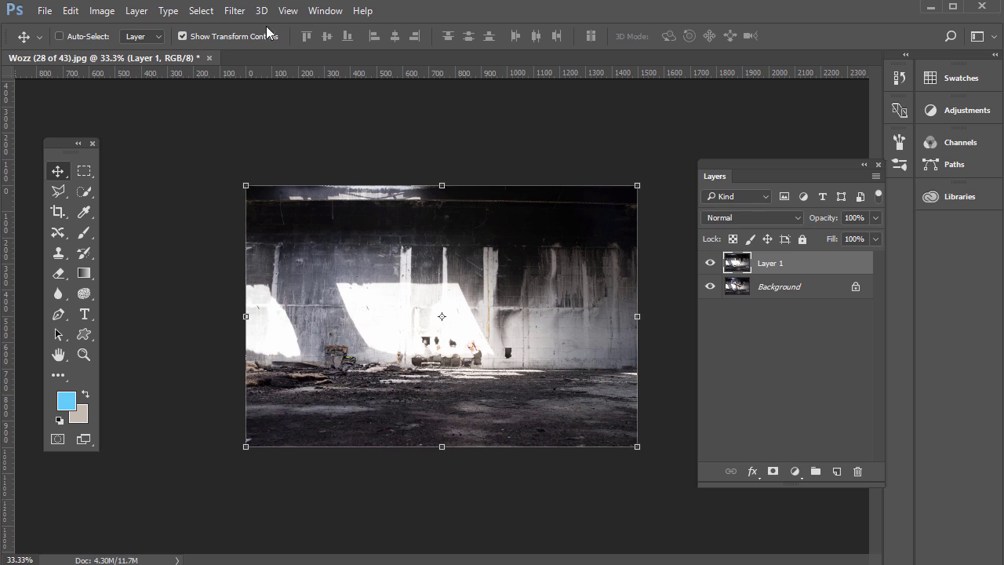
{"action": "left_click", "coordinate": [287, 10]}
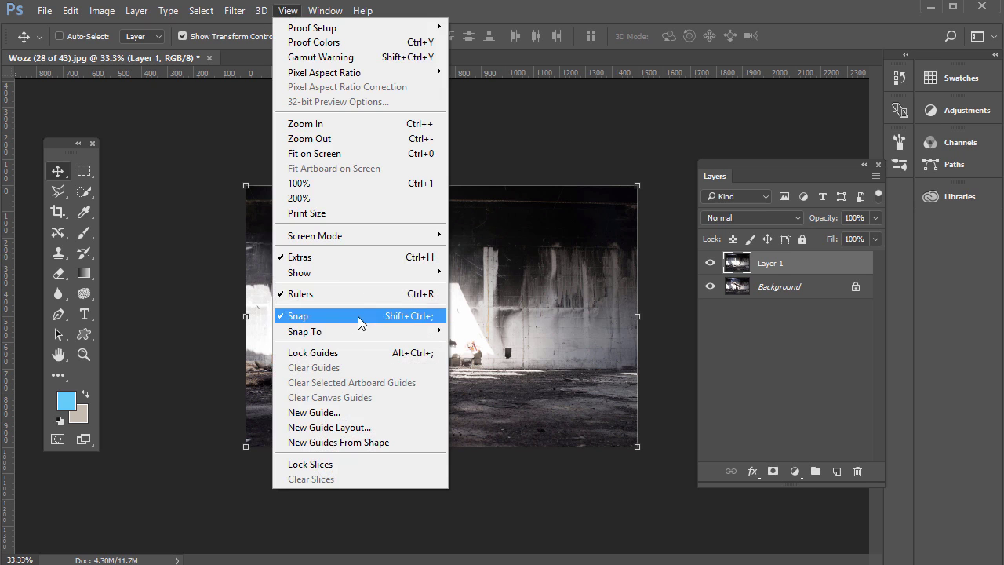
{"action": "mouse_move", "coordinate": [349, 332]}
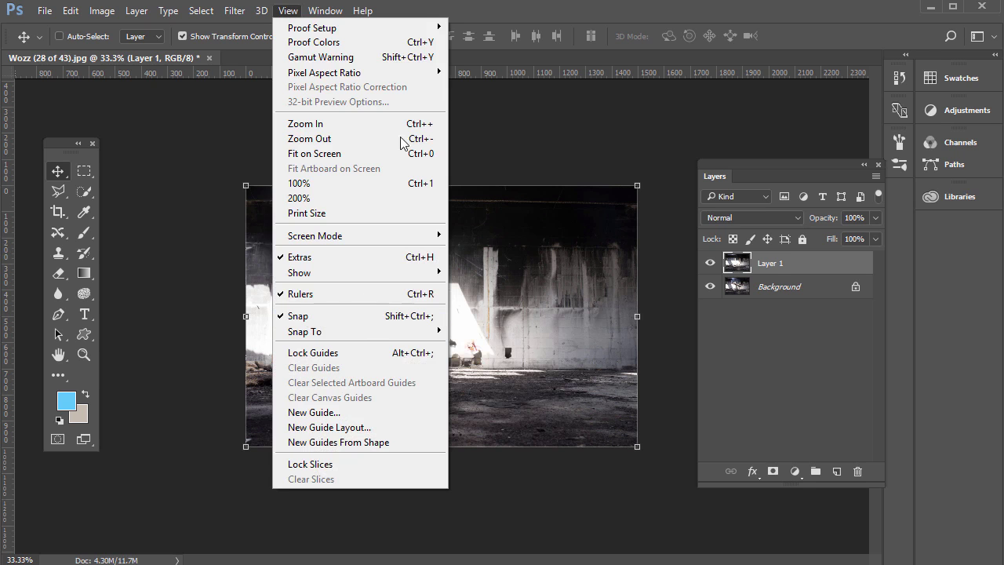
{"action": "left_click", "coordinate": [461, 22]}
{"action": "mouse_move", "coordinate": [340, 243]}
{"action": "left_mouse_down"}
{"action": "mouse_move", "coordinate": [377, 276]}
{"action": "mouse_move", "coordinate": [338, 238]}
{"action": "left_mouse_up"}
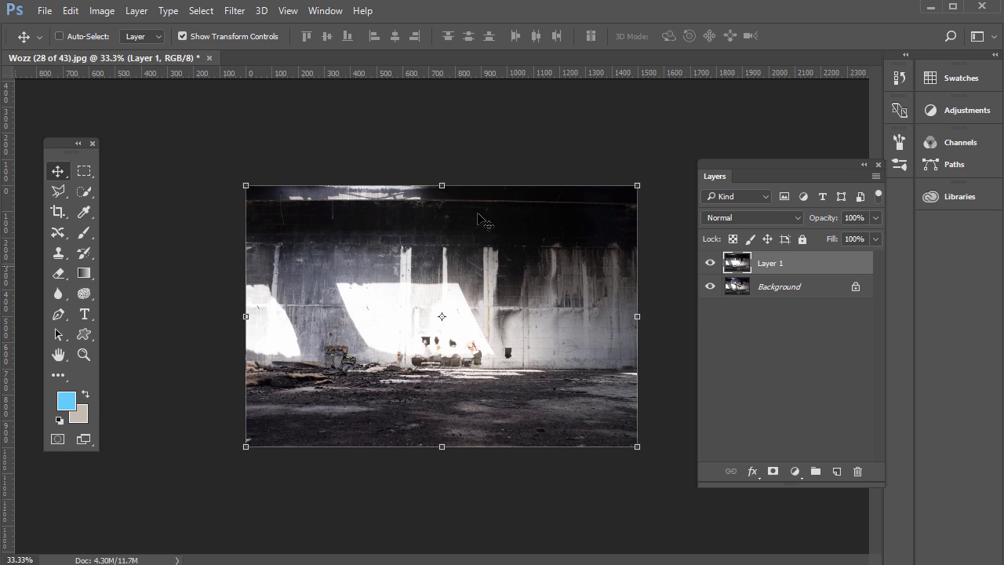
Convert the locked Background into a regular layer with the default settings and move it above Layer 1.
{"action": "left_click", "coordinate": [742, 290]}
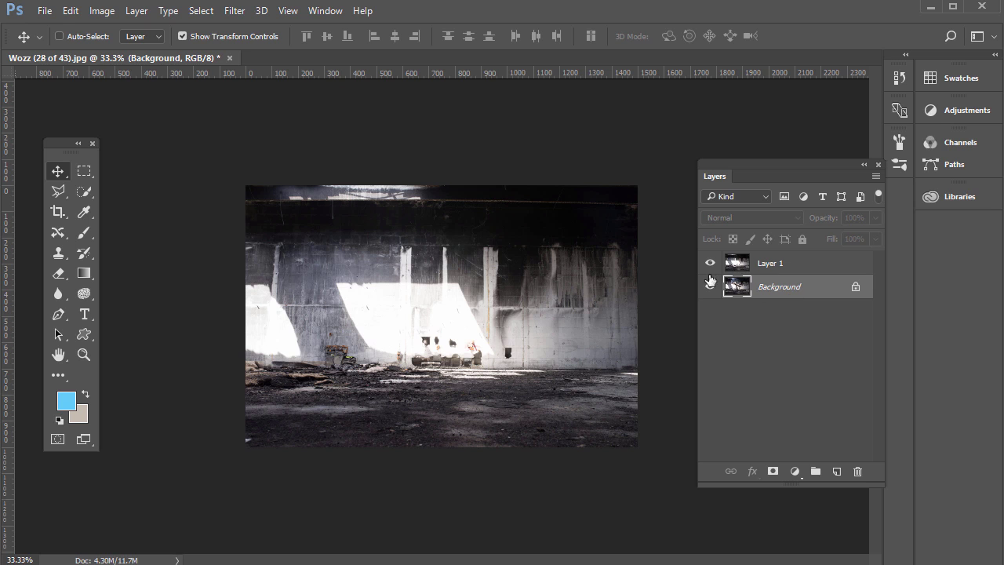
{"action": "left_click_drag", "start_coordinate": [733, 287], "coordinate": [776, 288]}
{"action": "double_click", "coordinate": [741, 287]}
{"action": "left_click_drag", "start_coordinate": [710, 167], "coordinate": [580, 145]}
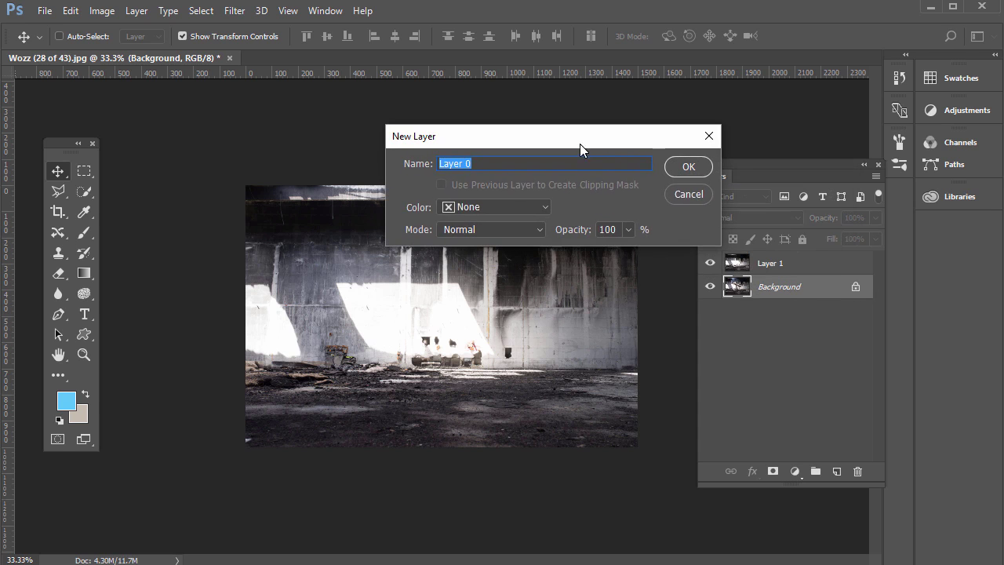
{"action": "left_click", "coordinate": [689, 170]}
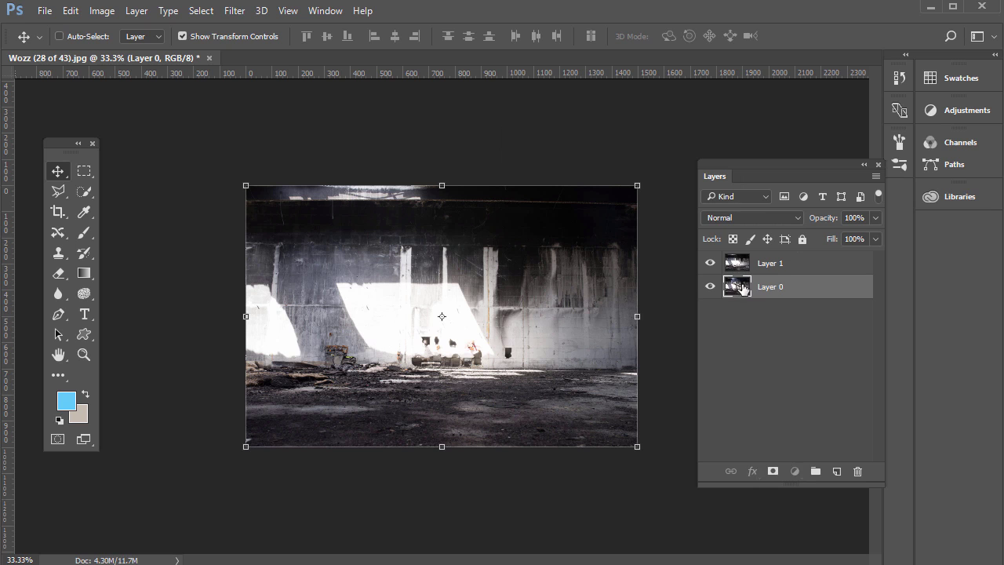
{"action": "left_click_drag", "start_coordinate": [741, 287], "coordinate": [776, 258]}
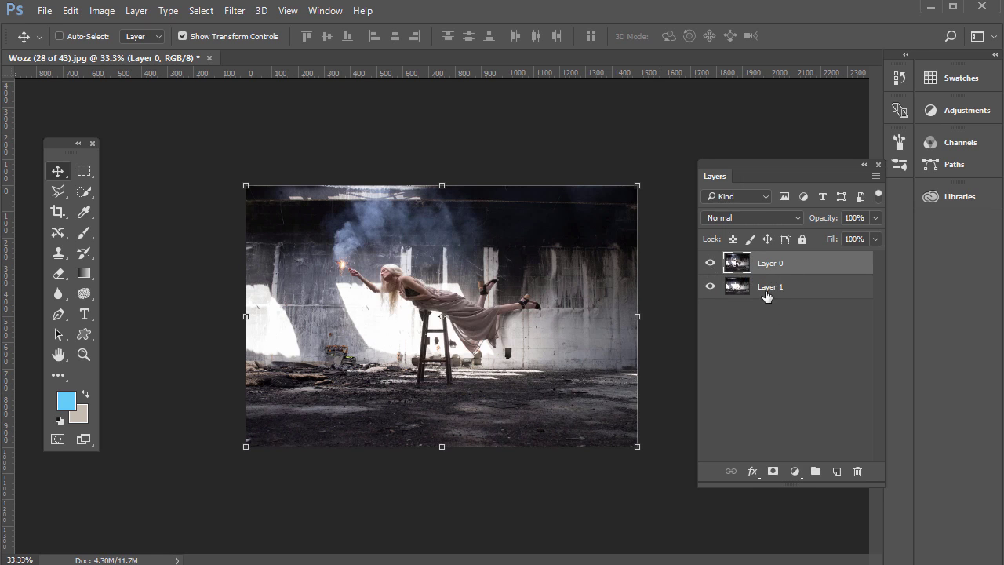
Toggle the visibility of the layer with the woman off and on twice to compare it with the empty scene.
{"action": "left_click", "coordinate": [711, 265]}
{"action": "left_click", "coordinate": [712, 265]}
{"action": "left_click", "coordinate": [711, 267]}
{"action": "left_click", "coordinate": [711, 266]}
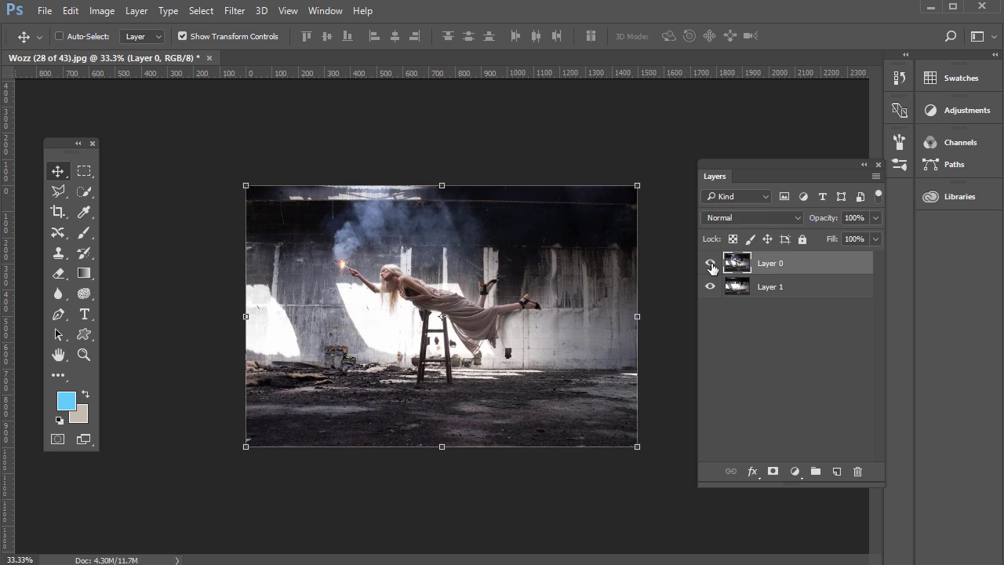
Select the stool beneath the floating woman on Layer 0 with the Polygonal Lasso Tool, enclosing its legs and the surrounding floor.
{"action": "left_click", "coordinate": [768, 290]}
{"action": "left_click_drag", "start_coordinate": [768, 282], "coordinate": [773, 272]}
{"action": "left_click_drag", "start_coordinate": [58, 191], "coordinate": [124, 208]}
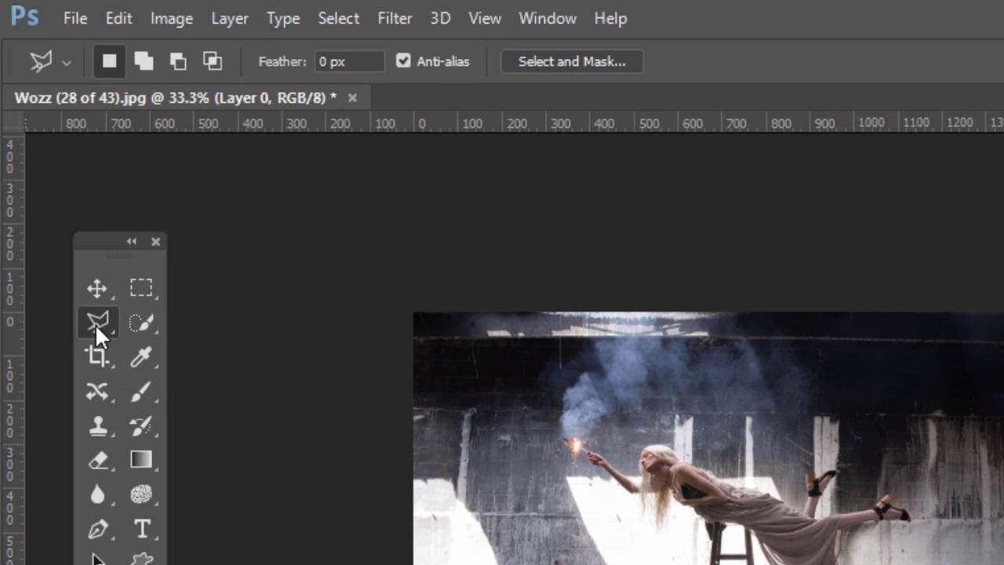
{"action": "right_click", "coordinate": [95, 323]}
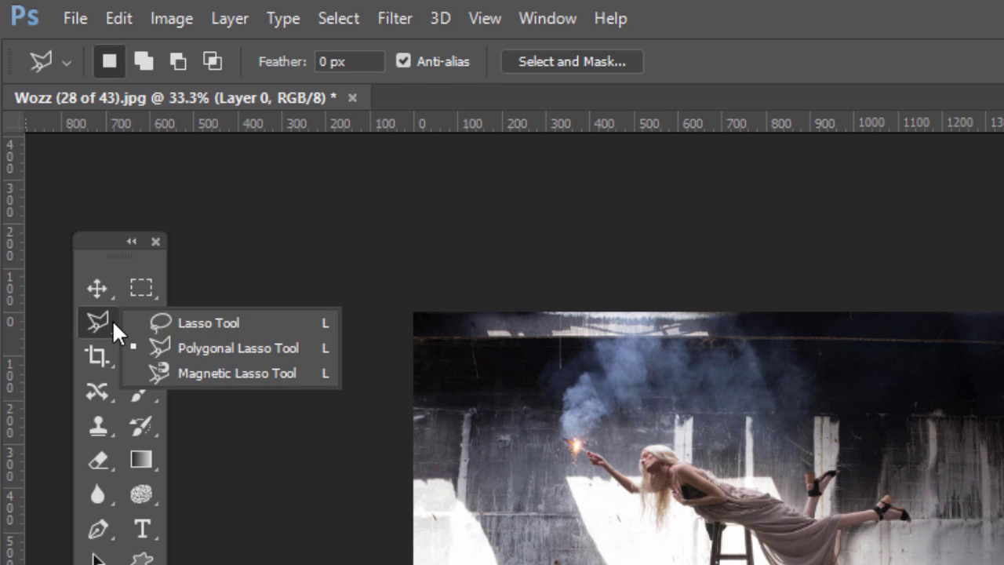
{"action": "left_click", "coordinate": [240, 347]}
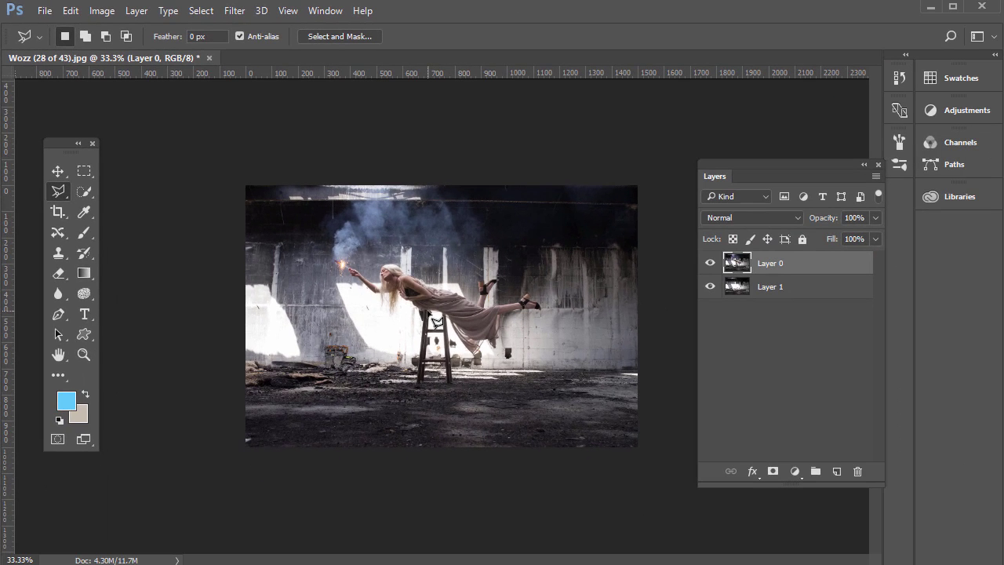
{"action": "key", "text": "ctrl+plus"}
{"action": "key", "text": "ctrl+plus"}
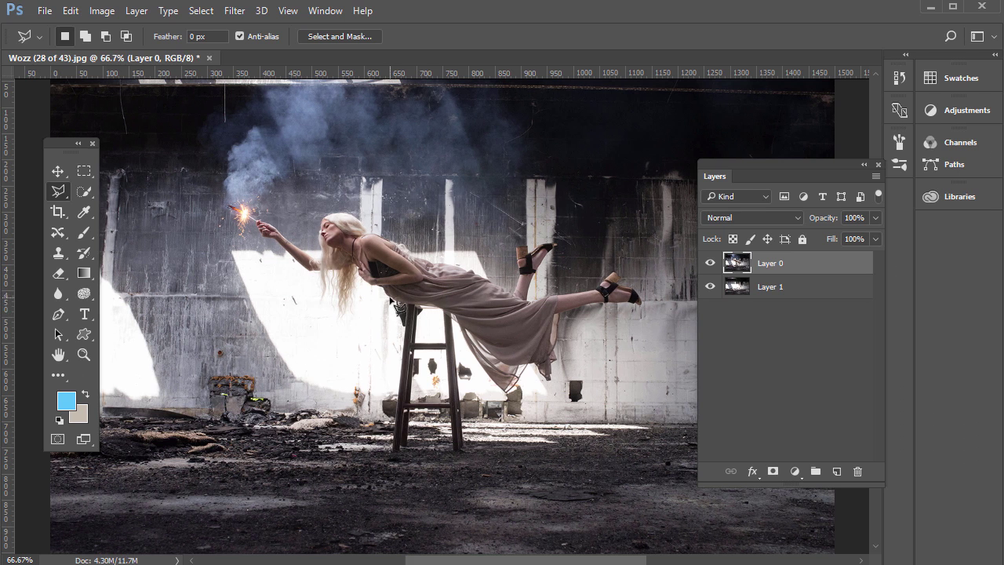
{"action": "left_click", "coordinate": [457, 317]}
{"action": "left_click", "coordinate": [494, 449]}
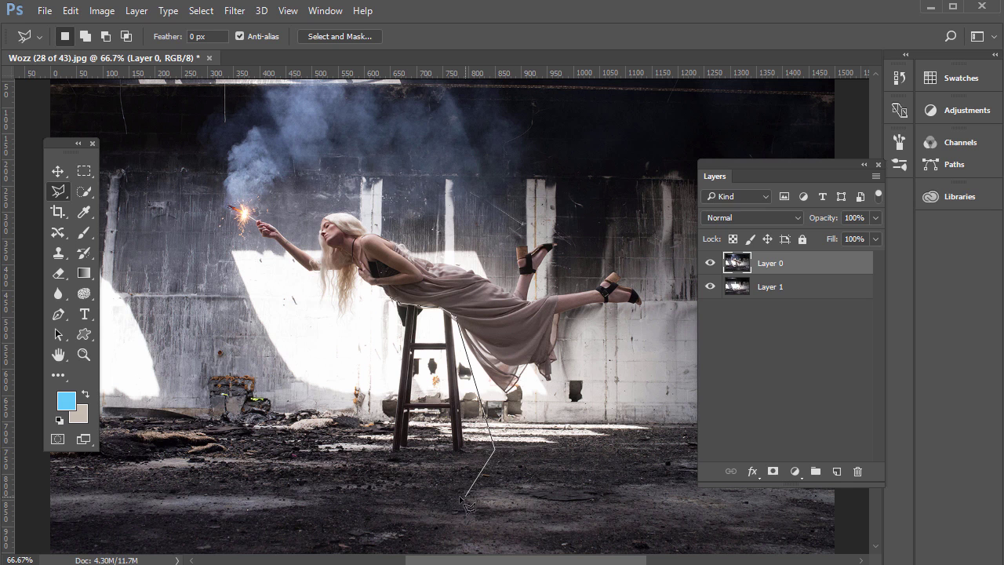
{"action": "left_click", "coordinate": [451, 496]}
{"action": "double_click", "coordinate": [365, 369]}
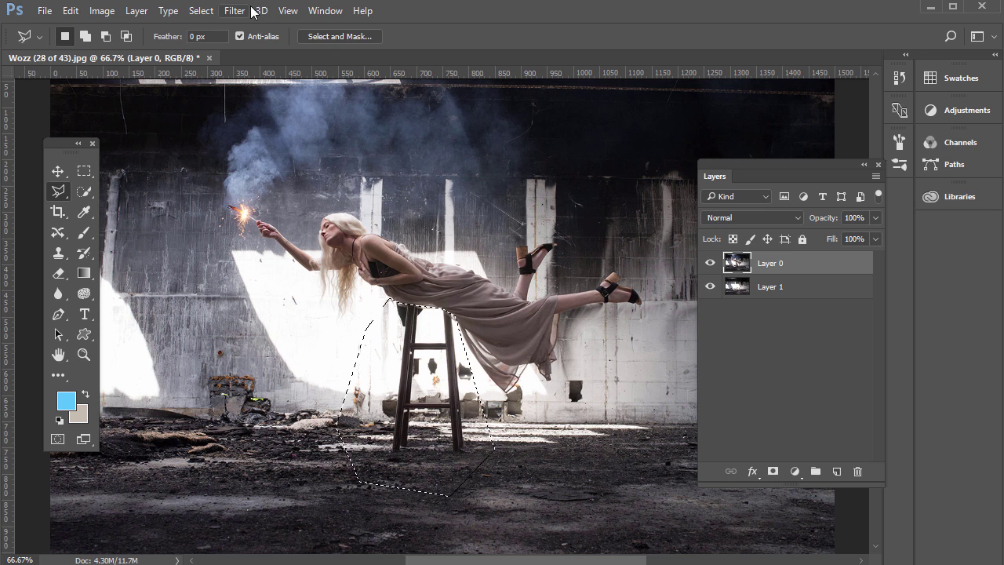
Invert the stool selection and add it as a layer mask on Layer 0, hiding the stool.
{"action": "left_click", "coordinate": [201, 11]}
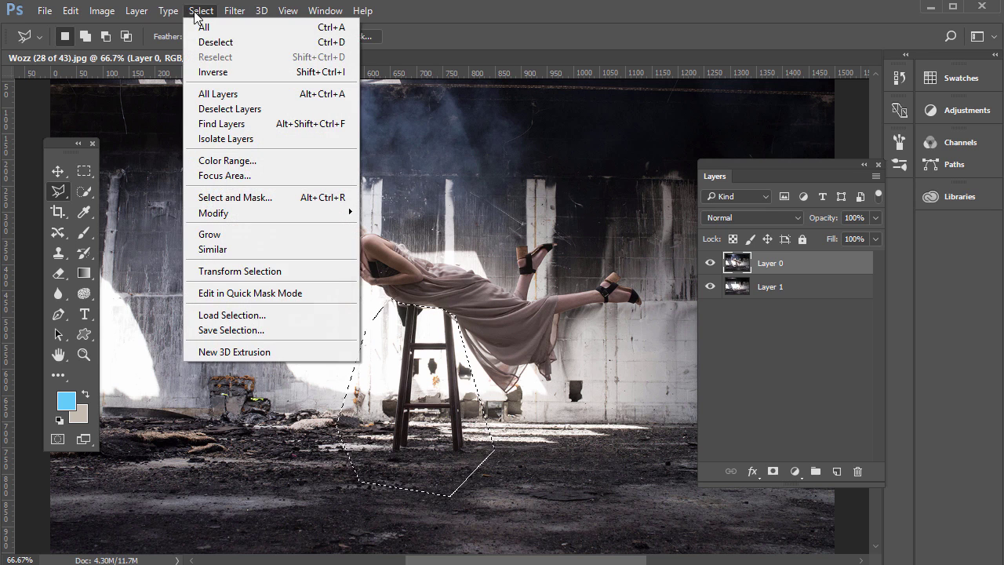
{"action": "left_click", "coordinate": [211, 72]}
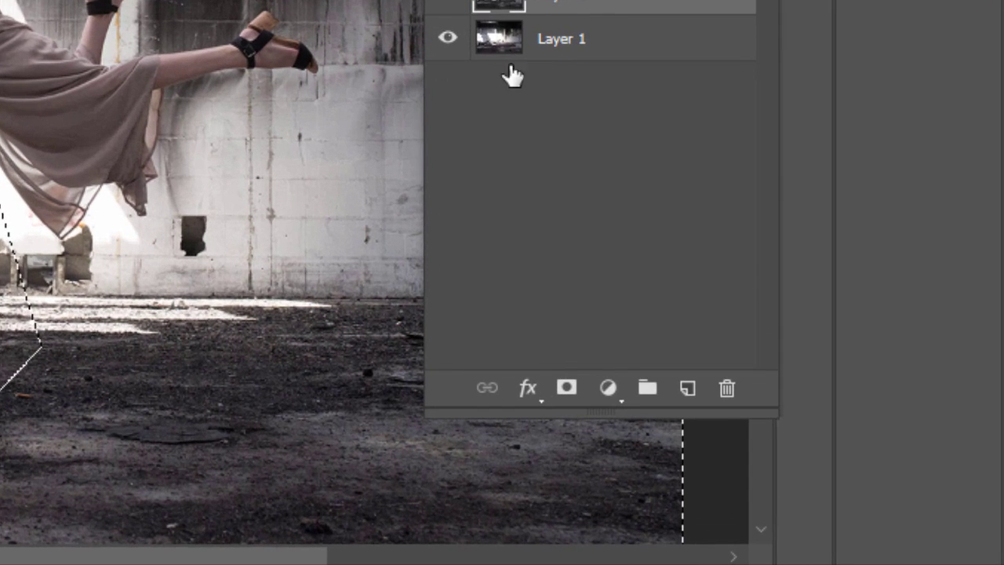
{"action": "left_click", "coordinate": [566, 388]}
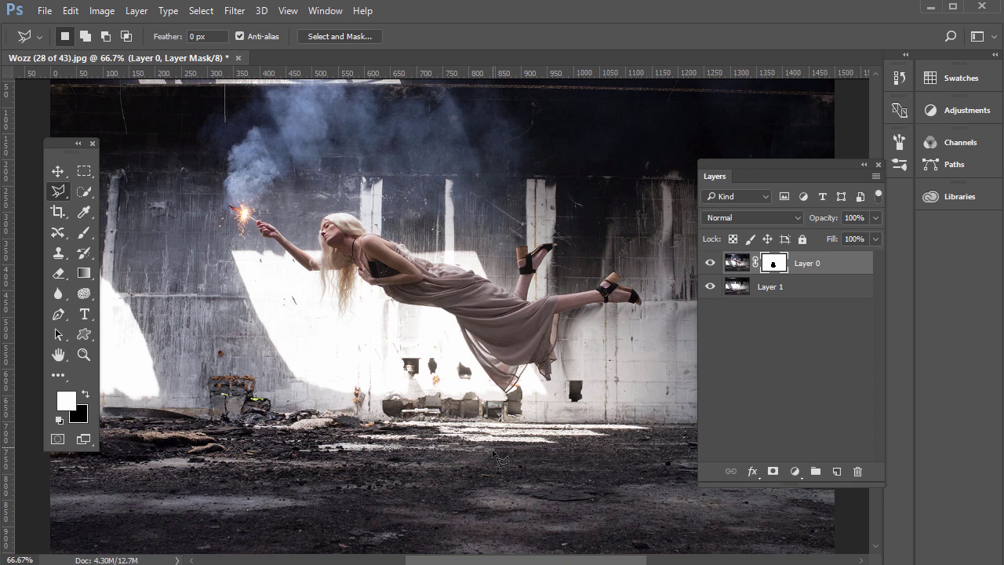
Toggle Layer 0's visibility to compare the masked result, and view its layer mask on its own before returning to the image.
{"action": "left_click", "coordinate": [709, 267]}
{"action": "left_click", "coordinate": [708, 267]}
{"action": "left_click", "coordinate": [709, 267]}
{"action": "left_click", "coordinate": [709, 267]}
{"action": "left_click", "coordinate": [709, 267]}
{"action": "left_click", "coordinate": [772, 266], "text": "alt"}
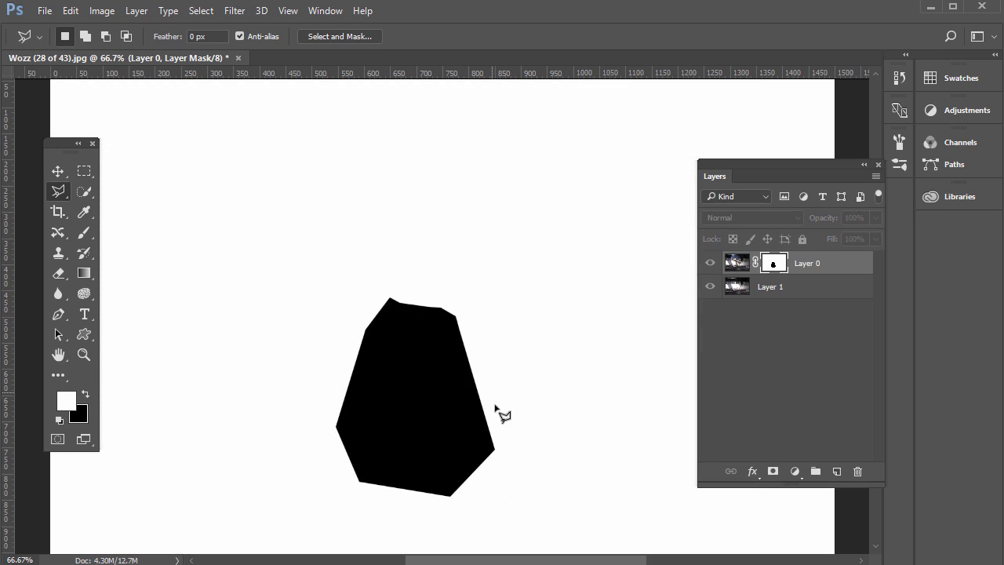
{"action": "left_click", "coordinate": [776, 265], "text": "alt"}
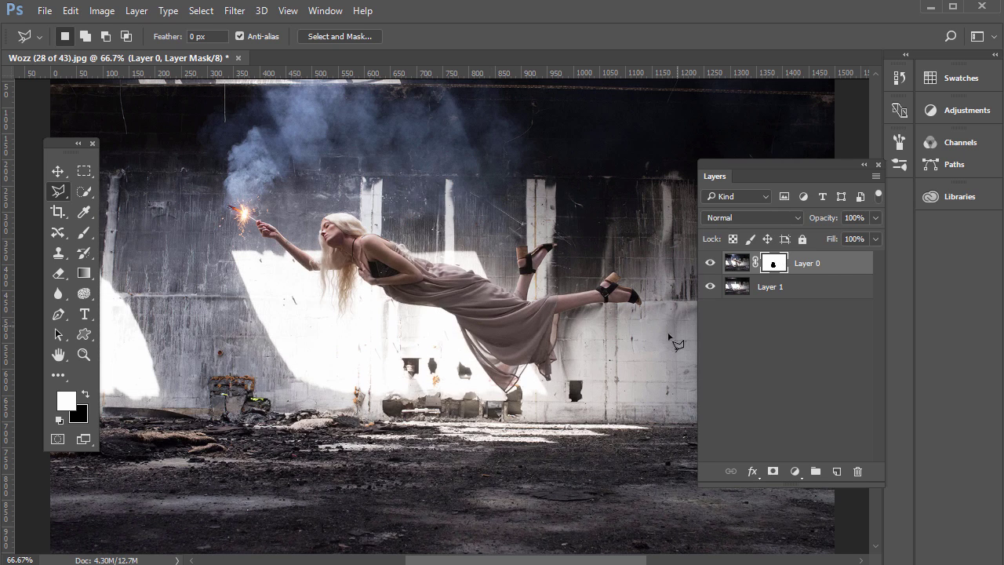
Activate the Brush tool for mask touch-ups and check its size and hardness settings.
{"action": "left_click", "coordinate": [84, 234]}
{"action": "left_click", "coordinate": [118, 232]}
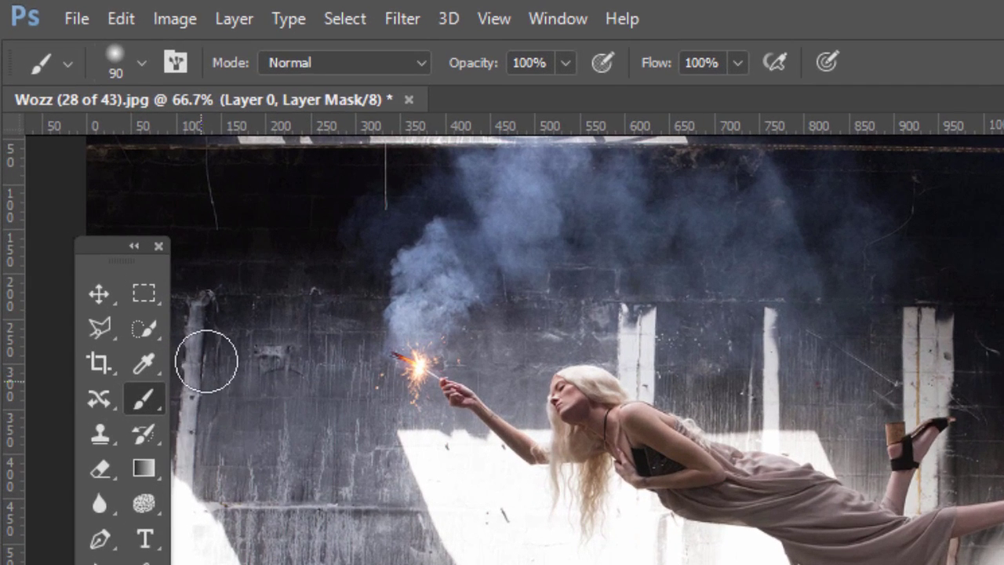
{"action": "left_click", "coordinate": [140, 63]}
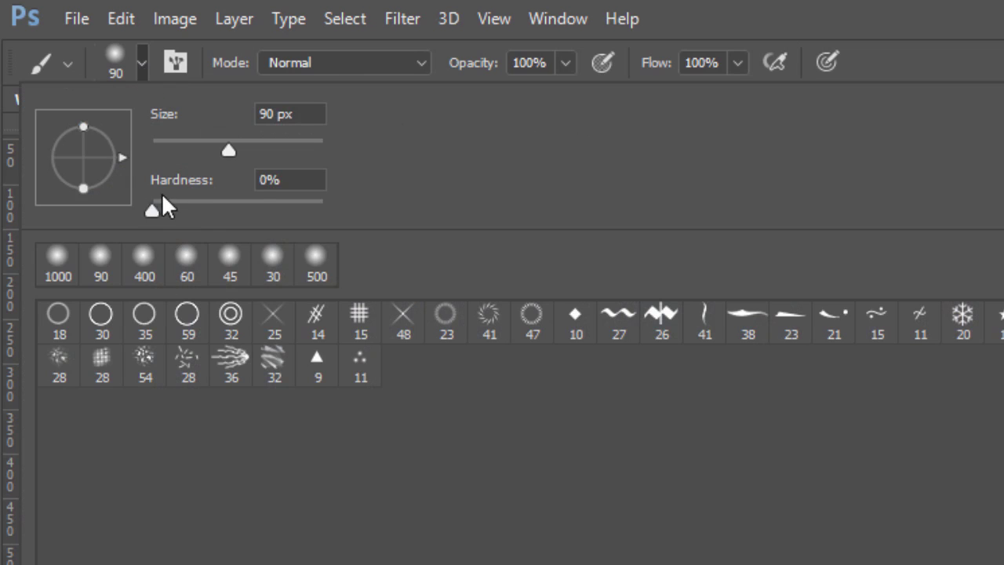
{"action": "left_click", "coordinate": [863, 20]}
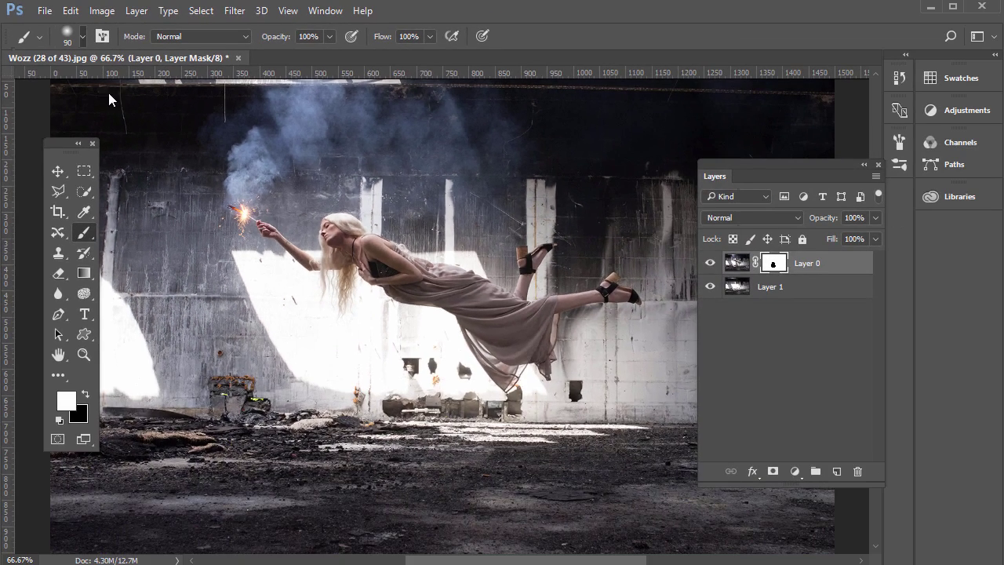
{"action": "right_click", "coordinate": [108, 92]}
{"action": "left_click", "coordinate": [448, 10]}
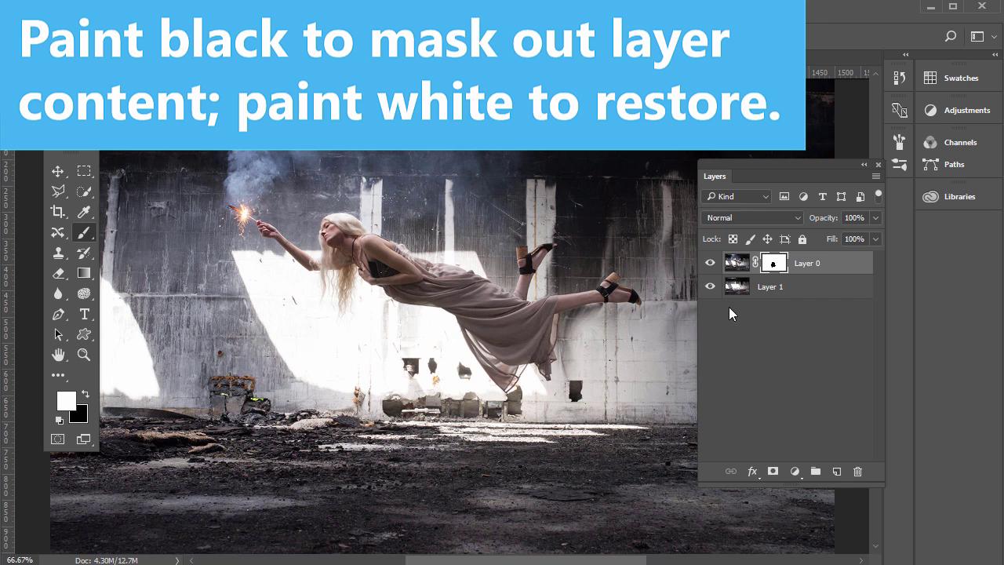
Select Layer 0 and Layer 1 together and stamp them into a merged copy above the originals.
{"action": "left_click", "coordinate": [736, 263]}
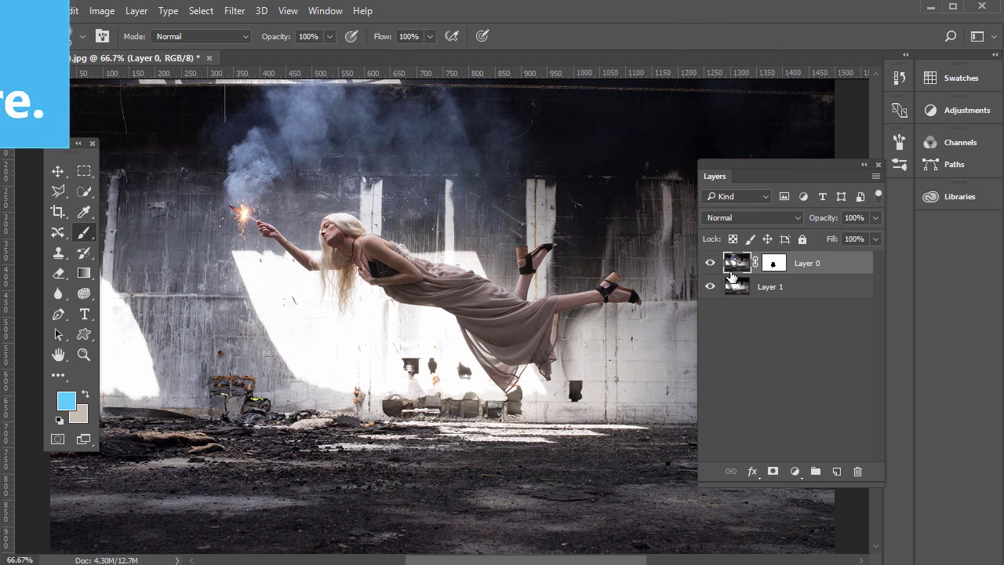
{"action": "left_click", "coordinate": [783, 289], "text": "shift"}
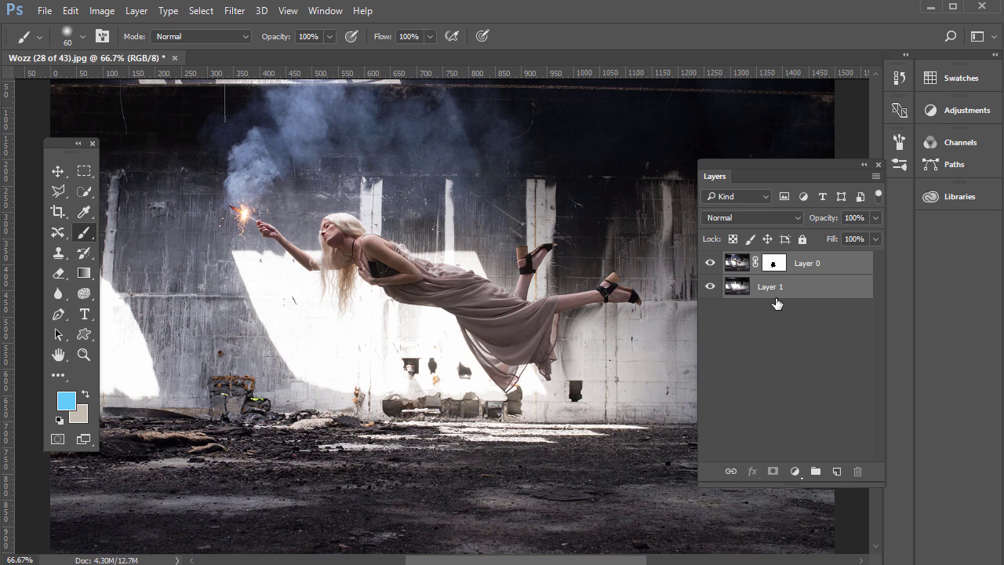
{"action": "key", "text": "ctrl+alt+e"}
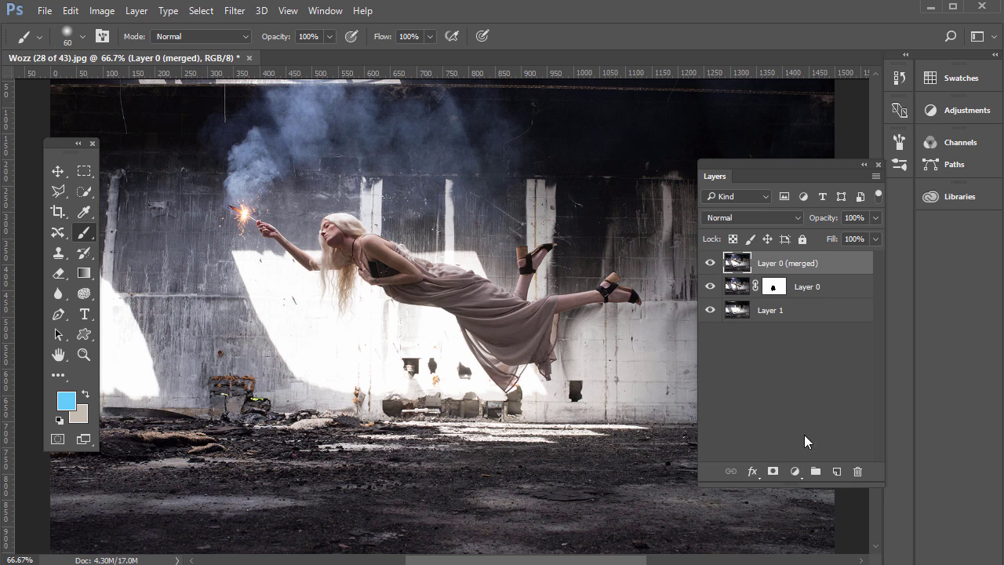
Add a Levels adjustment layer above the merged layer and brighten the midtones to 1.28.
{"action": "left_click", "coordinate": [797, 476]}
{"action": "left_click", "coordinate": [797, 476]}
{"action": "left_click", "coordinate": [798, 473]}
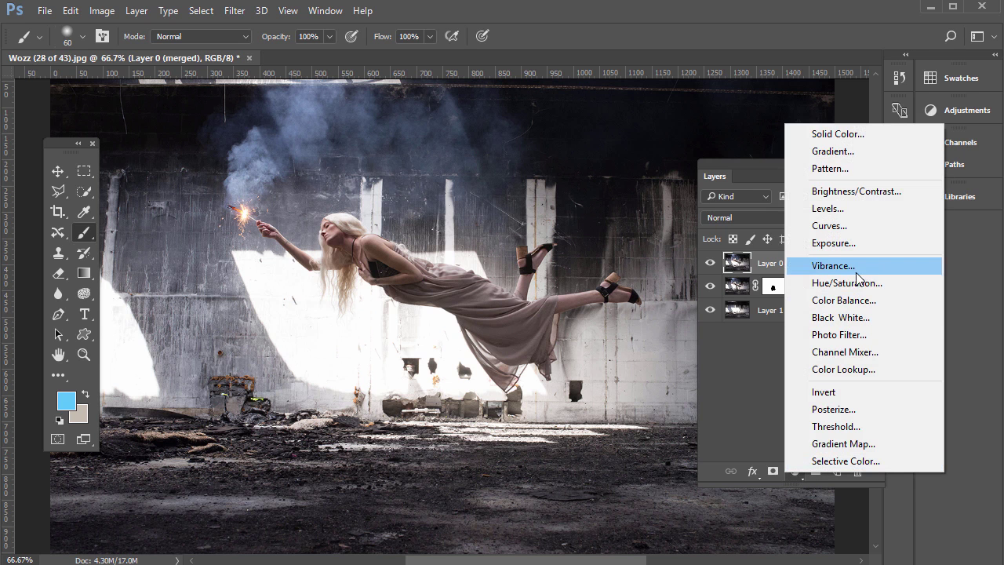
{"action": "left_click", "coordinate": [841, 209]}
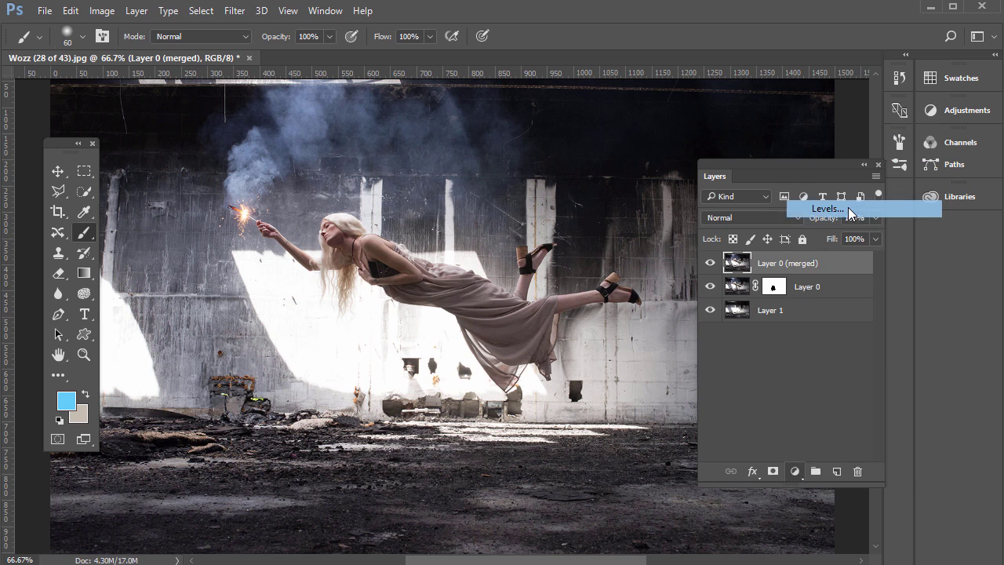
{"action": "left_click_drag", "start_coordinate": [766, 325], "coordinate": [687, 117]}
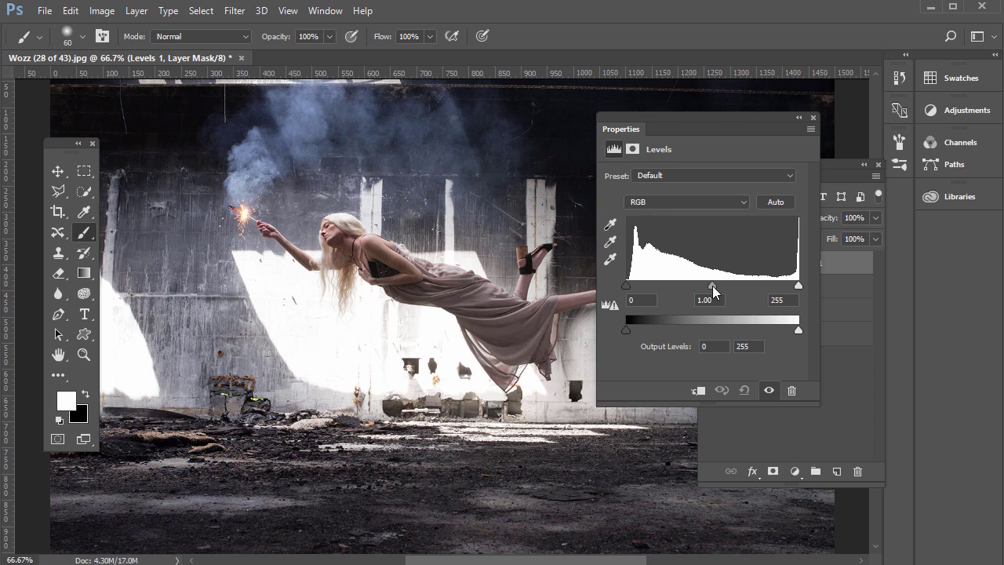
{"action": "left_click_drag", "start_coordinate": [713, 286], "coordinate": [696, 300]}
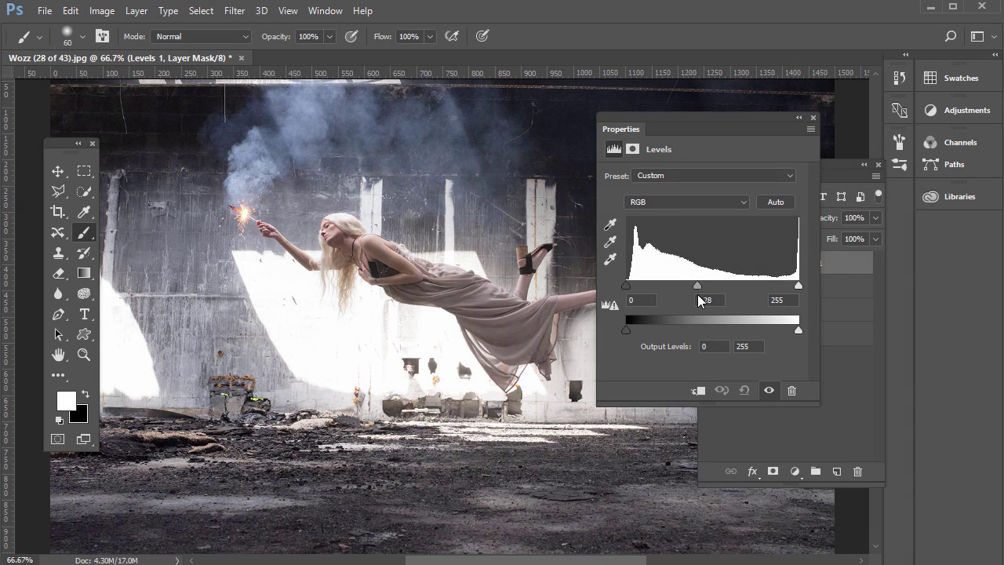
{"action": "left_click", "coordinate": [812, 118]}
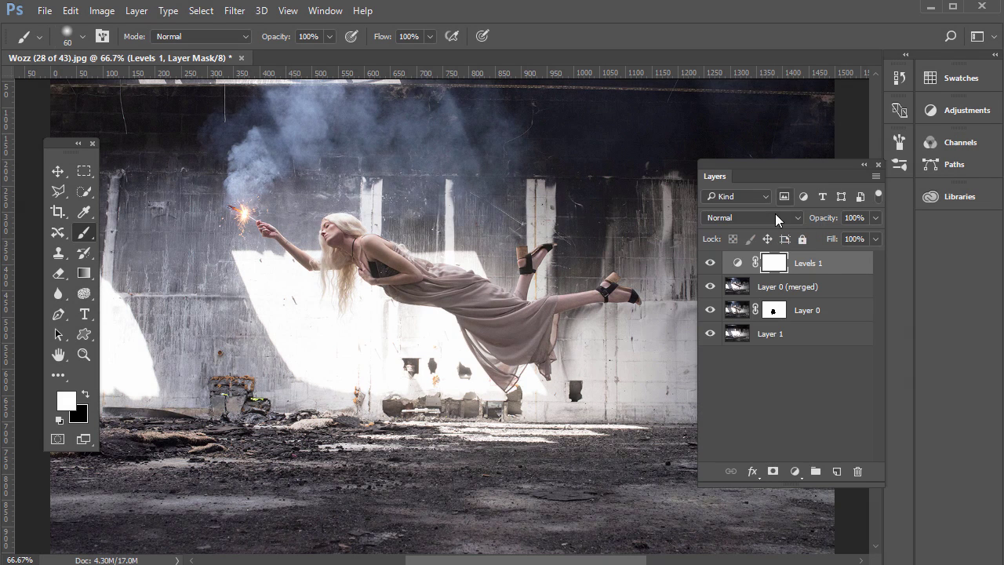
Toggle the Levels 1 layer off and on twice to compare the image before and after brightening.
{"action": "left_click", "coordinate": [709, 264]}
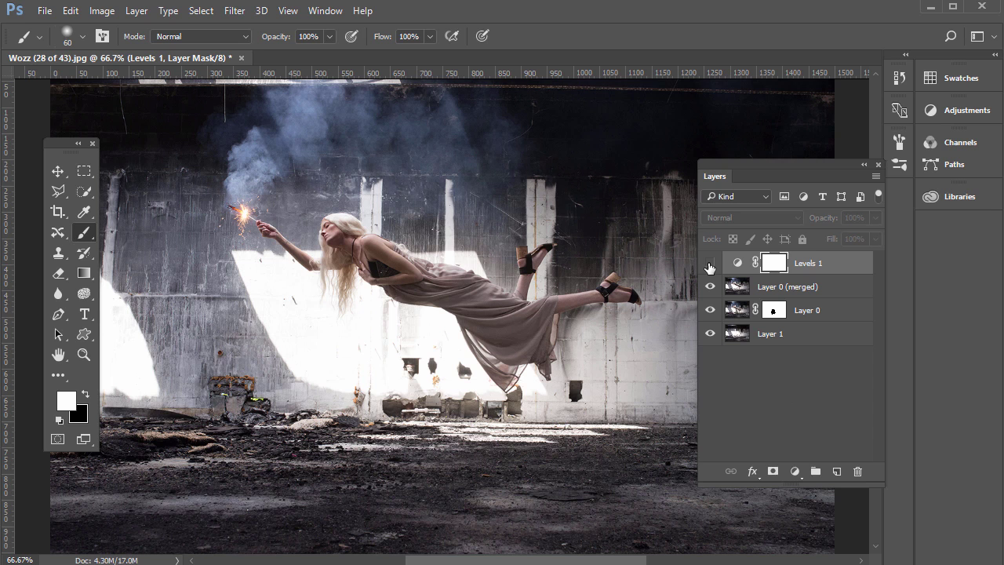
{"action": "left_click", "coordinate": [709, 265]}
{"action": "left_click", "coordinate": [709, 264]}
{"action": "left_click", "coordinate": [709, 266]}
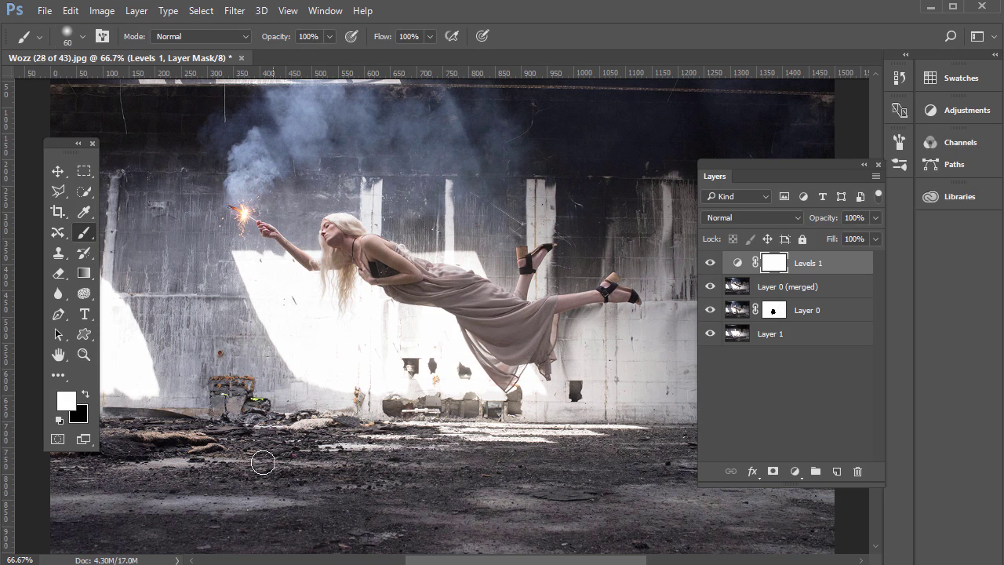
Paint black with a 250 px brush on the Levels 1 mask along the lower edge of the floor.
{"action": "key", "text": "bracketright"}
{"action": "key", "text": "bracketright"}
{"action": "key", "text": "bracketright"}
{"action": "key", "text": "bracketright"}
{"action": "left_click", "coordinate": [85, 396]}
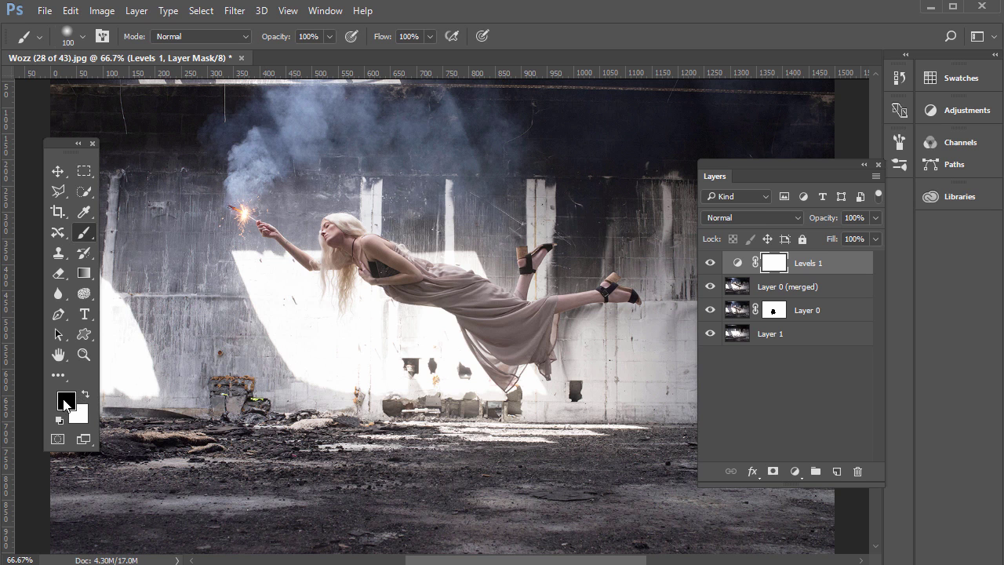
{"action": "left_click", "coordinate": [66, 402]}
{"action": "left_click", "coordinate": [722, 251]}
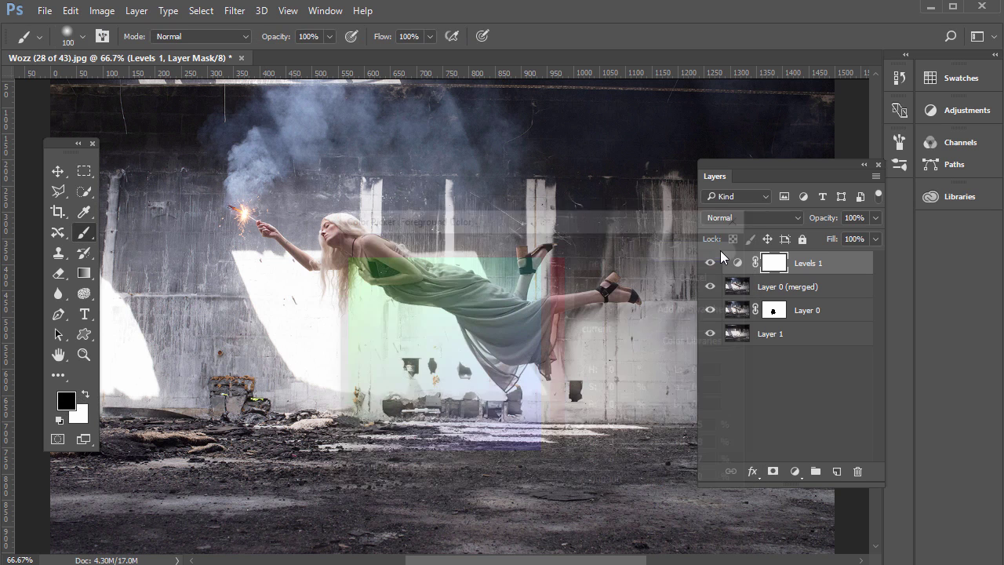
{"action": "scroll", "coordinate": [880, 547], "scroll_direction": "down", "scroll_amount": 4}
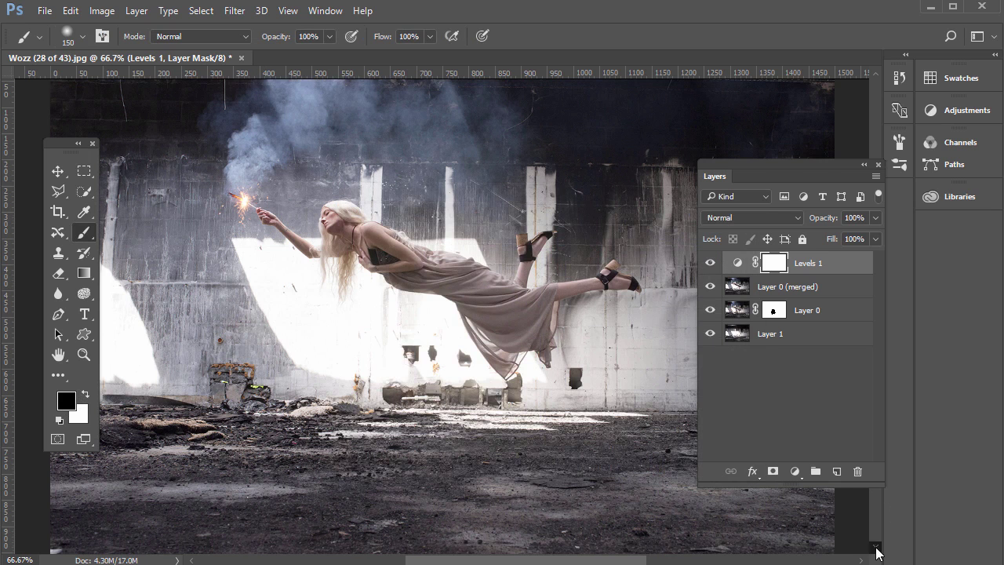
{"action": "key", "text": "bracketright"}
{"action": "key", "text": "bracketright"}
{"action": "key", "text": "bracketright"}
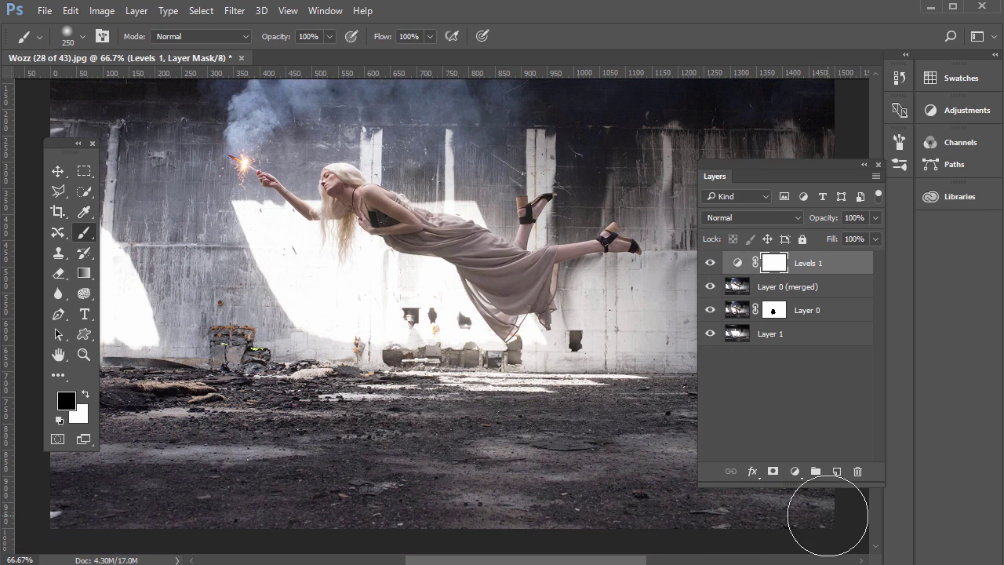
{"action": "left_click_drag", "start_coordinate": [389, 503], "coordinate": [22, 504]}
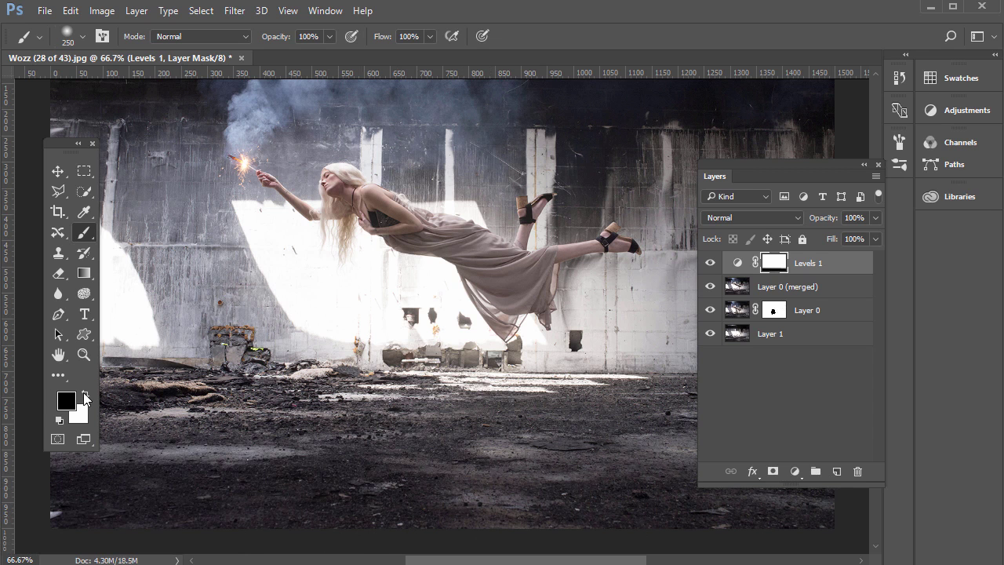
Paint white over the masked floor area on the Levels 1 mask to restore the brightening.
{"action": "left_click", "coordinate": [85, 398]}
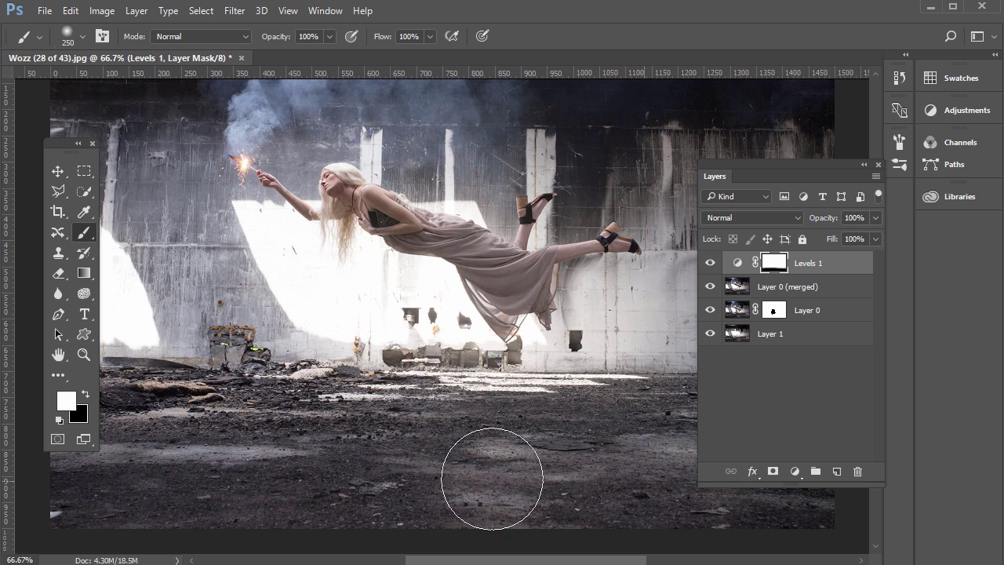
{"action": "left_click_drag", "start_coordinate": [15, 518], "coordinate": [495, 508]}
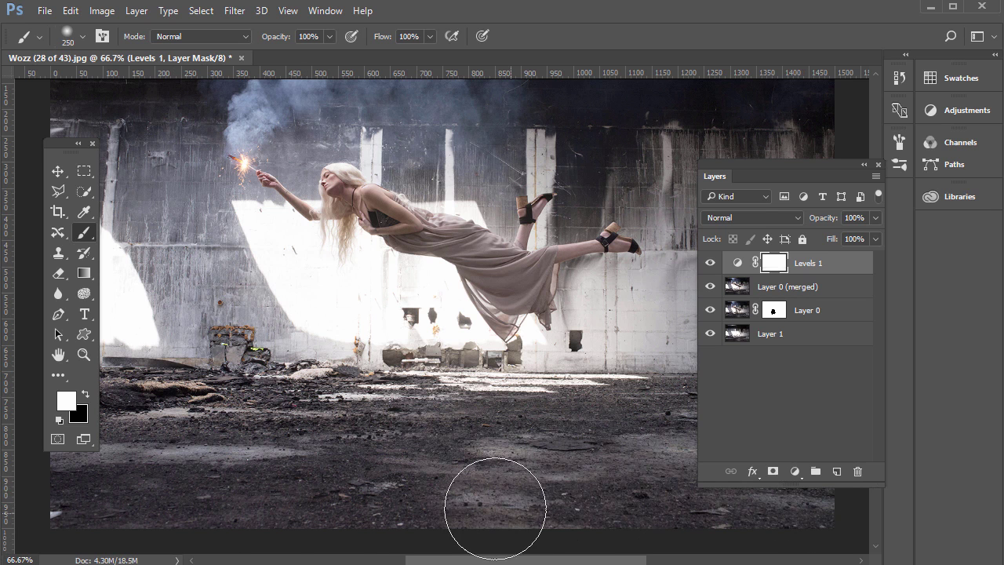
Review the full height of the composite and add a new empty layer above Levels 1.
{"action": "scroll", "coordinate": [245, 435], "scroll_direction": "up", "scroll_amount": 3}
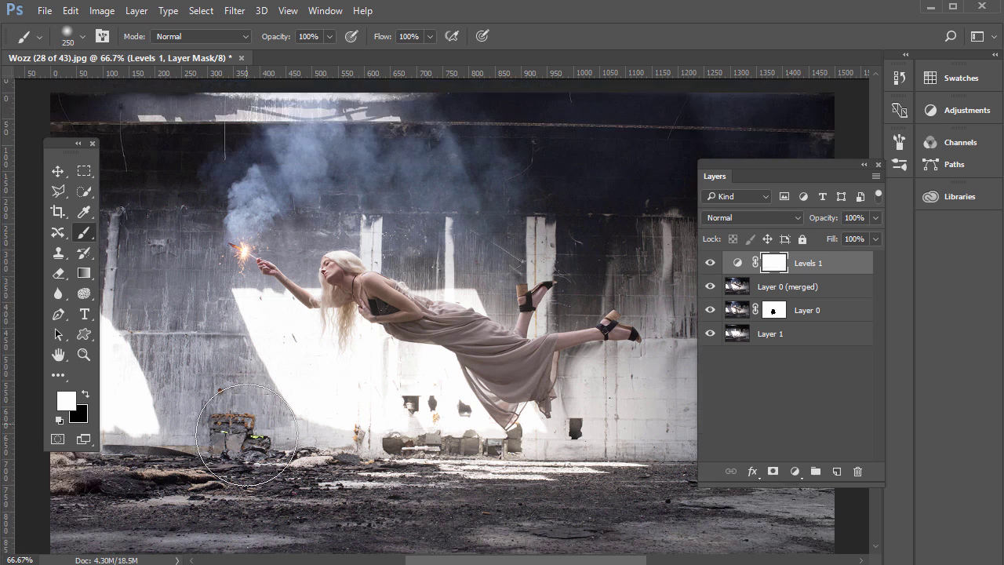
{"action": "scroll", "coordinate": [246, 435], "scroll_direction": "down", "scroll_amount": 3}
{"action": "scroll", "coordinate": [269, 488], "scroll_direction": "up", "scroll_amount": 3}
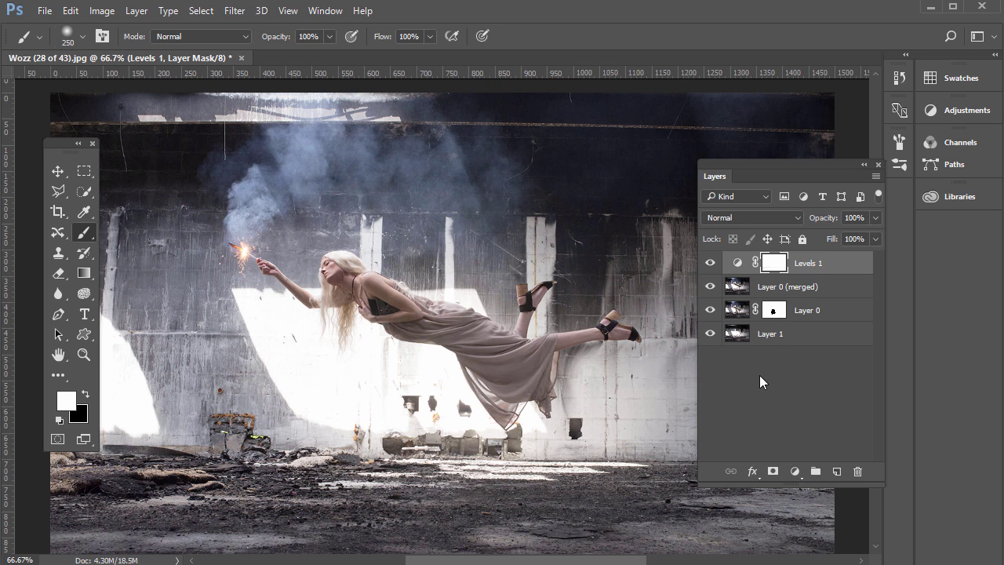
{"action": "left_click", "coordinate": [836, 473]}
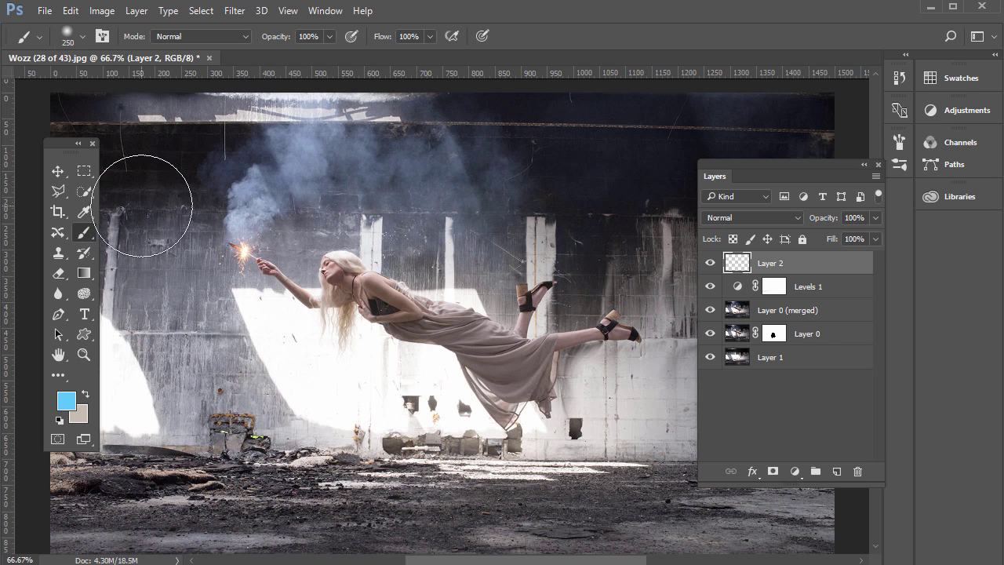
Set the foreground color to bright blue #3ec5fe for painting with the Brush tool.
{"action": "right_click", "coordinate": [84, 233]}
{"action": "left_click", "coordinate": [132, 234]}
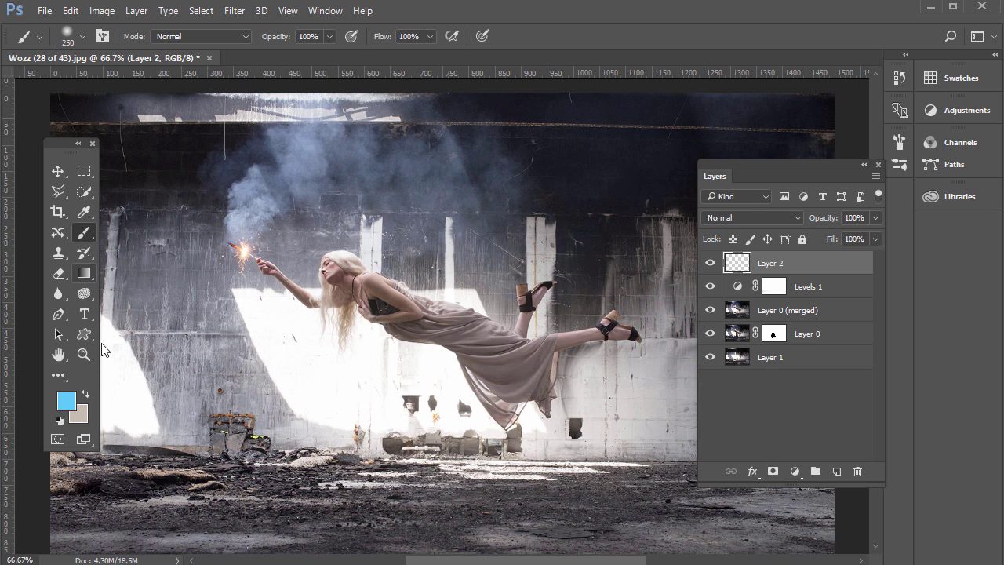
{"action": "left_click", "coordinate": [66, 406]}
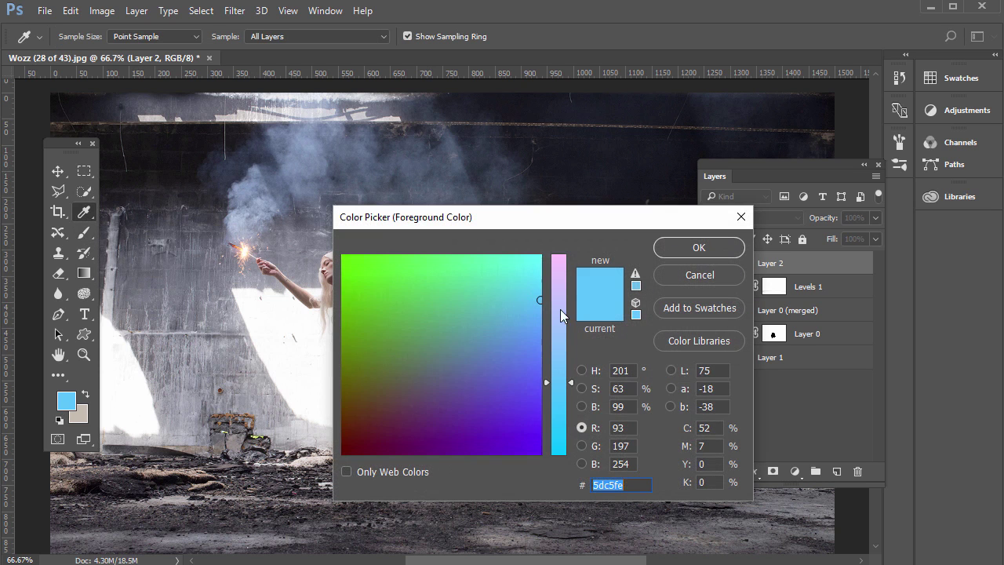
{"action": "left_click_drag", "start_coordinate": [560, 309], "coordinate": [556, 406]}
{"action": "left_click", "coordinate": [699, 247]}
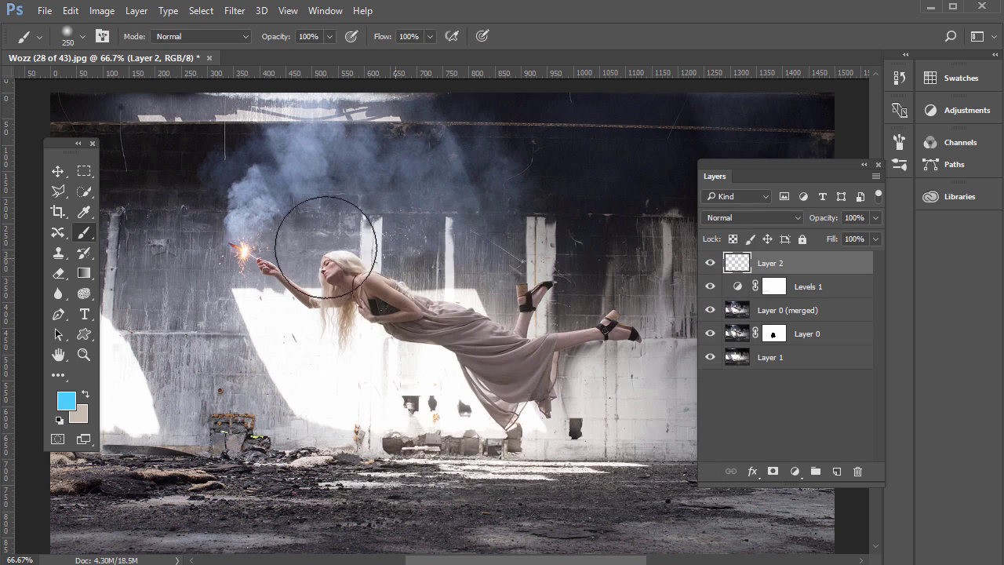
{"action": "left_click", "coordinate": [67, 400]}
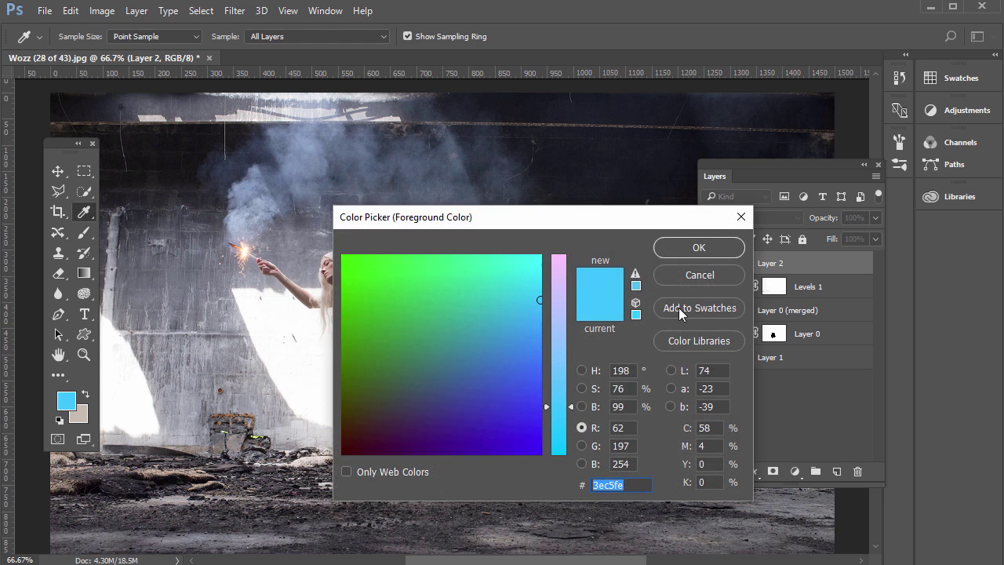
{"action": "left_click", "coordinate": [696, 249]}
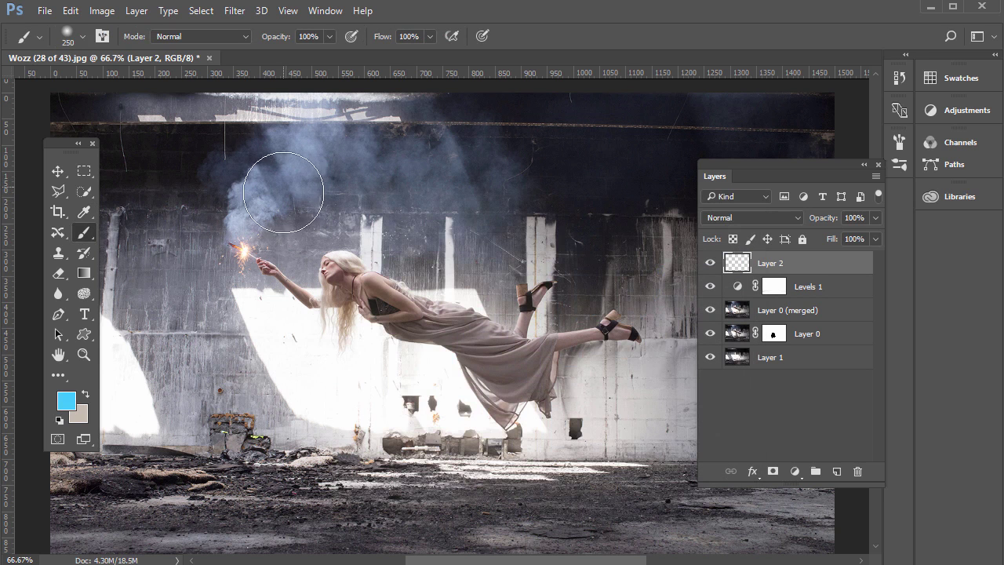
Paint solid blue over the main smoke plume above the sparkler on Layer 2 with a 70 px brush.
{"action": "key", "text": "bracketleft"}
{"action": "key", "text": "bracketleft"}
{"action": "key", "text": "bracketleft"}
{"action": "key", "text": "bracketleft"}
{"action": "key", "text": "bracketleft"}
{"action": "key", "text": "bracketleft"}
{"action": "key", "text": "bracketleft"}
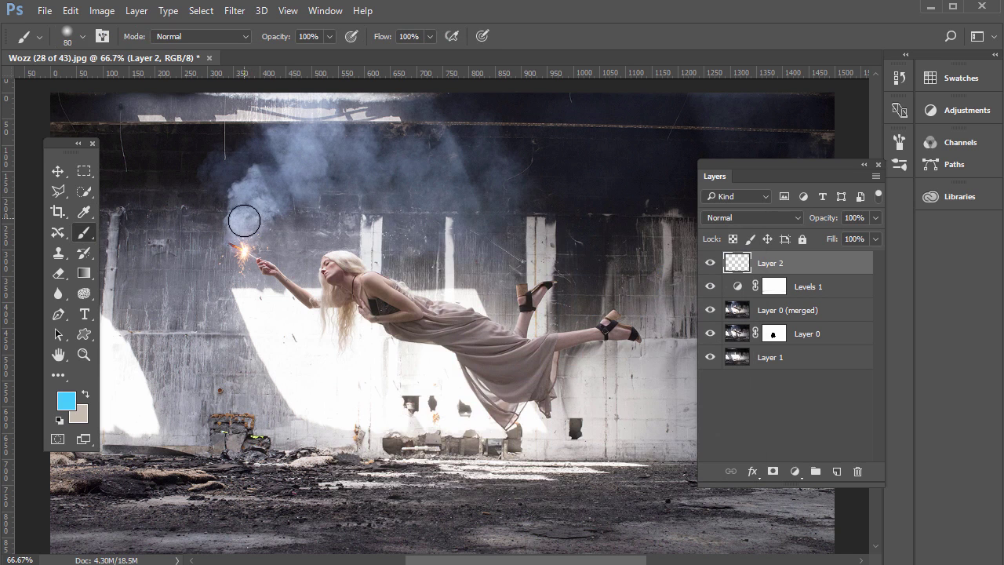
{"action": "key", "text": "bracketleft"}
{"action": "mouse_move", "coordinate": [234, 224]}
{"action": "left_mouse_down"}
{"action": "mouse_move", "coordinate": [253, 185]}
{"action": "mouse_move", "coordinate": [307, 135]}
{"action": "mouse_move", "coordinate": [278, 145]}
{"action": "mouse_move", "coordinate": [270, 187]}
{"action": "left_mouse_up"}
{"action": "mouse_move", "coordinate": [311, 173]}
{"action": "left_mouse_down"}
{"action": "mouse_move", "coordinate": [359, 152]}
{"action": "mouse_move", "coordinate": [300, 163]}
{"action": "mouse_move", "coordinate": [348, 144]}
{"action": "mouse_move", "coordinate": [322, 165]}
{"action": "mouse_move", "coordinate": [411, 126]}
{"action": "mouse_move", "coordinate": [377, 145]}
{"action": "mouse_move", "coordinate": [299, 158]}
{"action": "mouse_move", "coordinate": [311, 107]}
{"action": "mouse_move", "coordinate": [309, 125]}
{"action": "mouse_move", "coordinate": [407, 146]}
{"action": "mouse_move", "coordinate": [412, 163]}
{"action": "mouse_move", "coordinate": [298, 173]}
{"action": "mouse_move", "coordinate": [452, 163]}
{"action": "mouse_move", "coordinate": [461, 144]}
{"action": "mouse_move", "coordinate": [439, 114]}
{"action": "mouse_move", "coordinate": [422, 135]}
{"action": "mouse_move", "coordinate": [395, 128]}
{"action": "mouse_move", "coordinate": [351, 156]}
{"action": "left_mouse_up"}
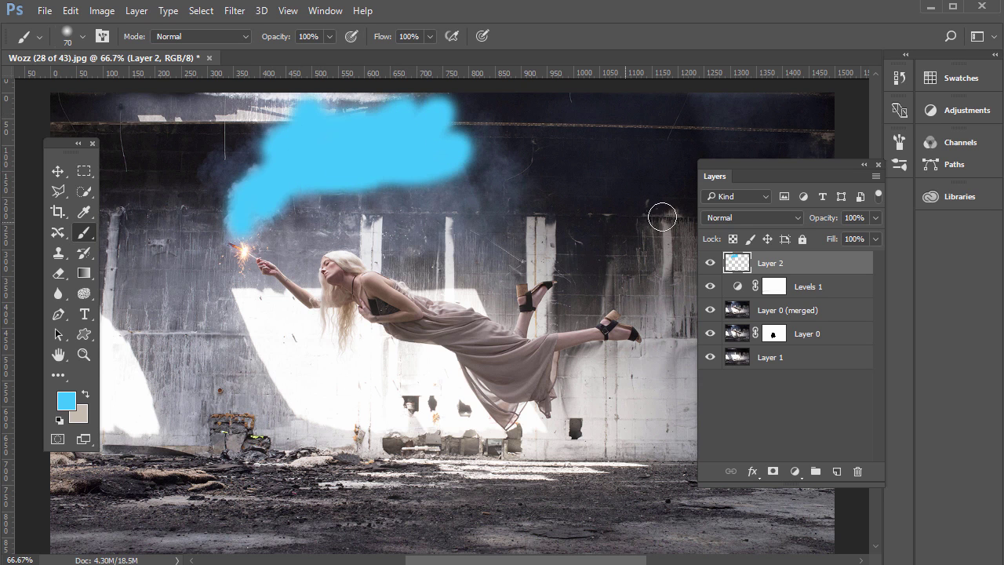
Set Layer 2's blend mode to Color and extend the blue paint over the fainter outer smoke and down to the sparkler.
{"action": "left_click", "coordinate": [755, 220]}
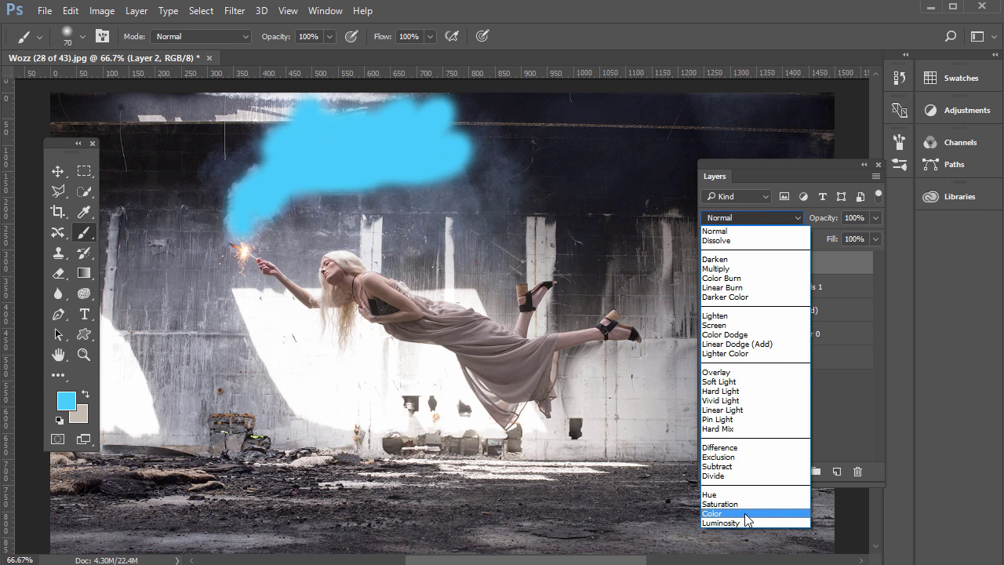
{"action": "left_click", "coordinate": [714, 513]}
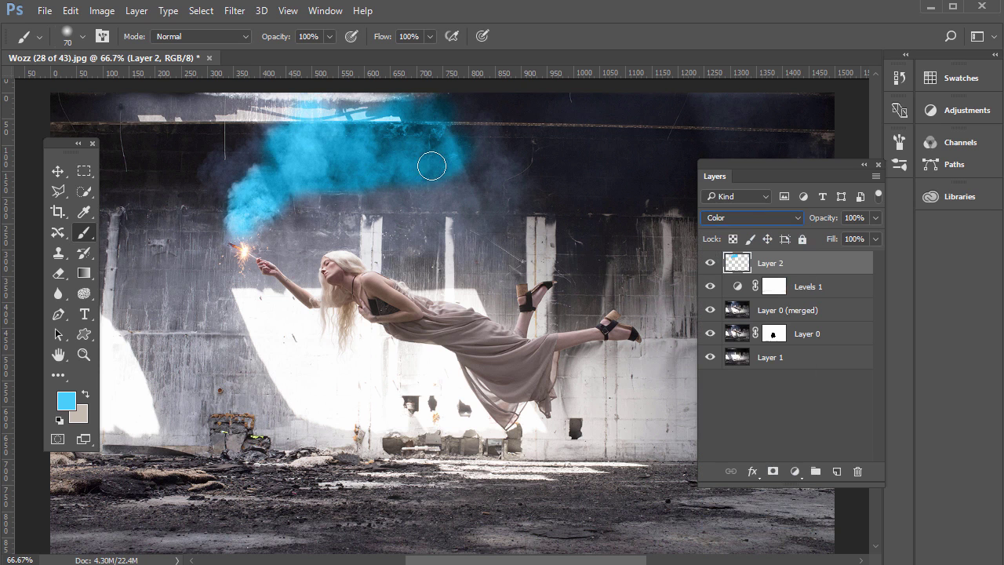
{"action": "mouse_move", "coordinate": [430, 164]}
{"action": "left_mouse_down"}
{"action": "mouse_move", "coordinate": [483, 152]}
{"action": "mouse_move", "coordinate": [455, 165]}
{"action": "left_mouse_up"}
{"action": "mouse_move", "coordinate": [240, 248]}
{"action": "left_mouse_down"}
{"action": "mouse_move", "coordinate": [326, 174]}
{"action": "mouse_move", "coordinate": [482, 177]}
{"action": "left_mouse_up"}
{"action": "mouse_move", "coordinate": [511, 138]}
{"action": "left_mouse_down"}
{"action": "mouse_move", "coordinate": [499, 159]}
{"action": "mouse_move", "coordinate": [444, 191]}
{"action": "mouse_move", "coordinate": [388, 192]}
{"action": "mouse_move", "coordinate": [255, 160]}
{"action": "left_mouse_up"}
Add a layer mask to Layer 2 and paint black on it to remove blue spill around the smoke's outer edges.
{"action": "left_click", "coordinate": [772, 471]}
{"action": "key", "text": "d"}
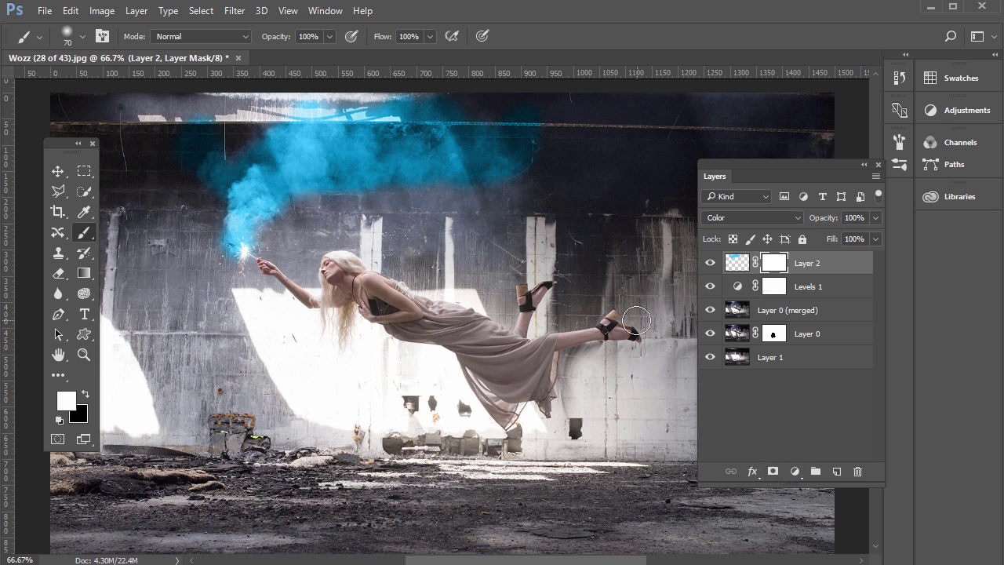
{"action": "left_click", "coordinate": [84, 396]}
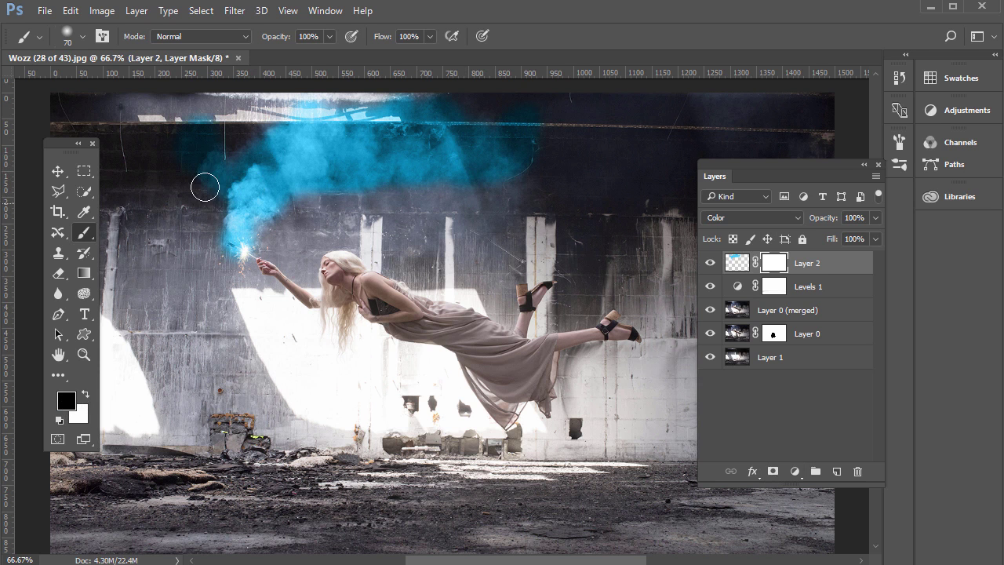
{"action": "mouse_move", "coordinate": [213, 192]}
{"action": "left_mouse_down"}
{"action": "mouse_move", "coordinate": [243, 105]}
{"action": "mouse_move", "coordinate": [193, 148]}
{"action": "mouse_move", "coordinate": [196, 108]}
{"action": "mouse_move", "coordinate": [170, 147]}
{"action": "left_mouse_up"}
{"action": "mouse_move", "coordinate": [468, 193]}
{"action": "left_mouse_down"}
{"action": "mouse_move", "coordinate": [551, 171]}
{"action": "mouse_move", "coordinate": [453, 194]}
{"action": "mouse_move", "coordinate": [548, 142]}
{"action": "mouse_move", "coordinate": [529, 160]}
{"action": "left_mouse_up"}
{"action": "mouse_move", "coordinate": [303, 100]}
{"action": "left_mouse_down"}
{"action": "mouse_move", "coordinate": [396, 110]}
{"action": "mouse_move", "coordinate": [344, 109]}
{"action": "mouse_move", "coordinate": [421, 104]}
{"action": "left_mouse_up"}
Paint white on the Layer 2 mask to restore the blue tint along the smoke plume, and reposition the Layers panel.
{"action": "left_click", "coordinate": [87, 396]}
{"action": "mouse_move", "coordinate": [243, 161]}
{"action": "left_mouse_down"}
{"action": "mouse_move", "coordinate": [348, 116]}
{"action": "mouse_move", "coordinate": [406, 113]}
{"action": "left_mouse_up"}
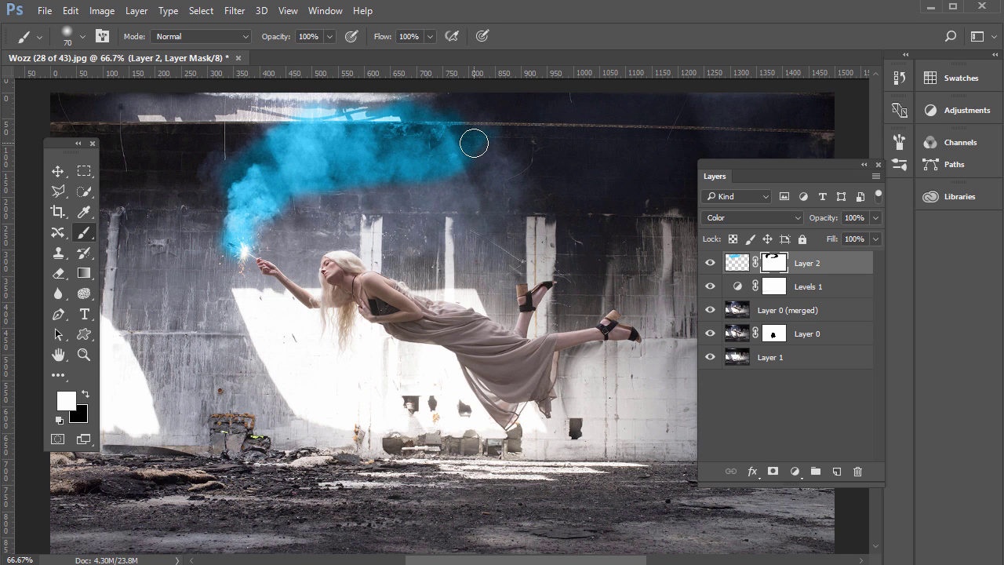
{"action": "left_click_drag", "start_coordinate": [481, 149], "coordinate": [480, 149]}
{"action": "left_click_drag", "start_coordinate": [773, 162], "coordinate": [749, 140]}
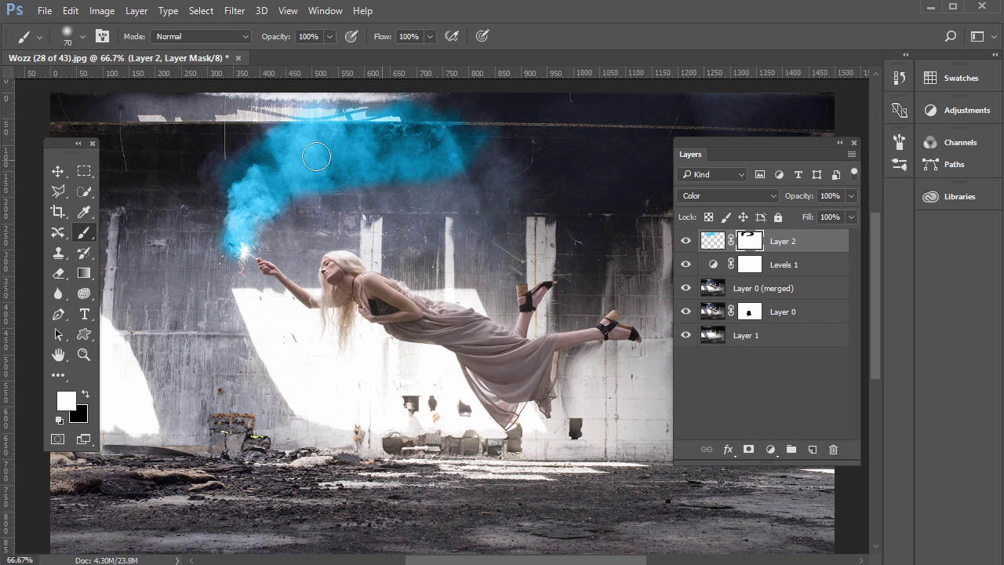
Examine the file formats offered by Save As for the composite and close the dialog without saving.
{"action": "left_click", "coordinate": [42, 11]}
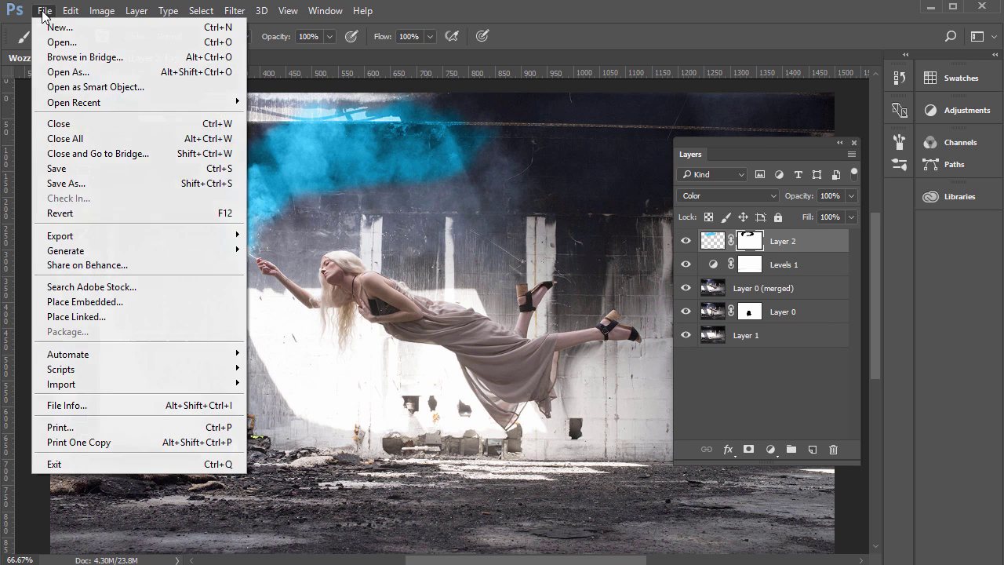
{"action": "left_click", "coordinate": [111, 183]}
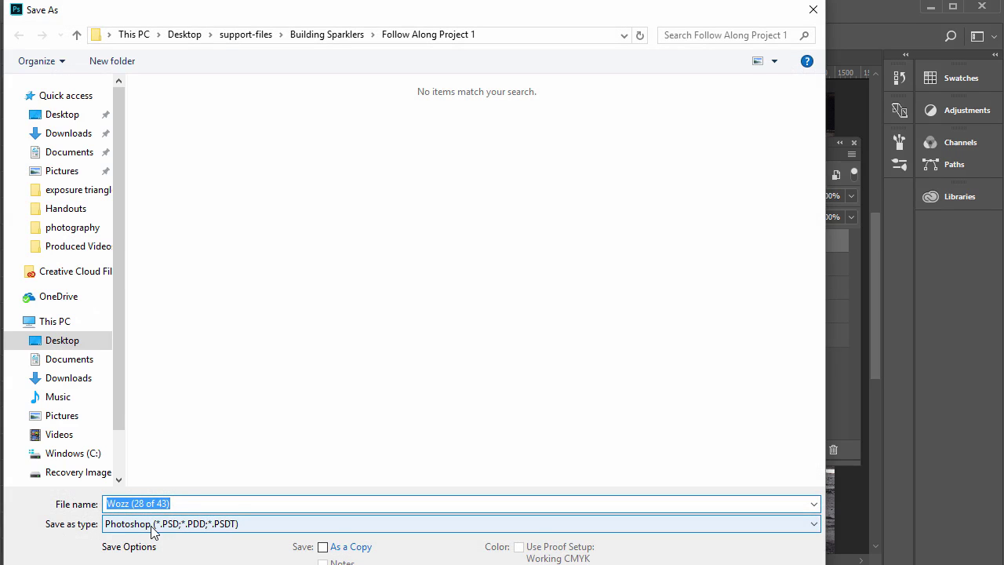
{"action": "left_click", "coordinate": [154, 524]}
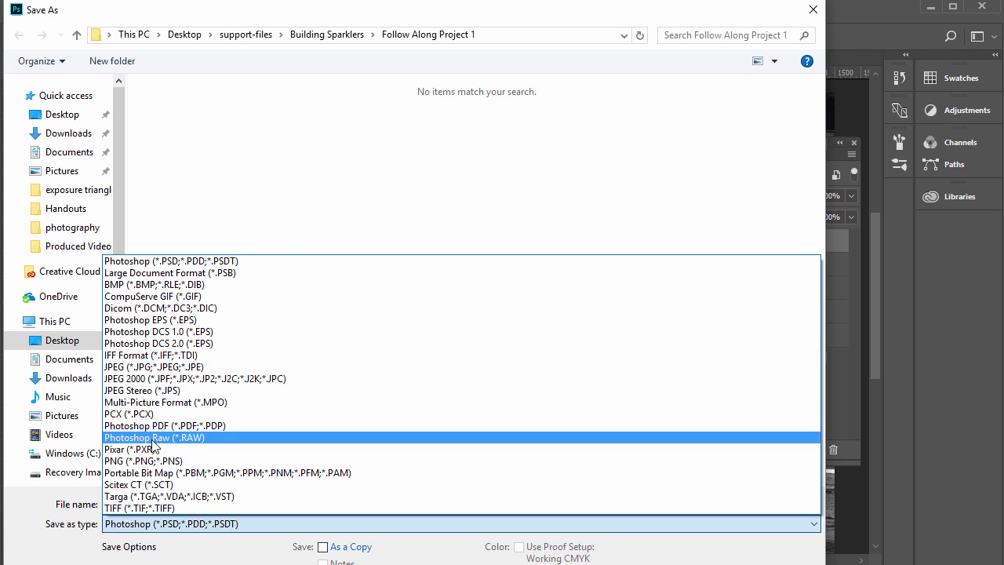
{"action": "key", "text": "Escape"}
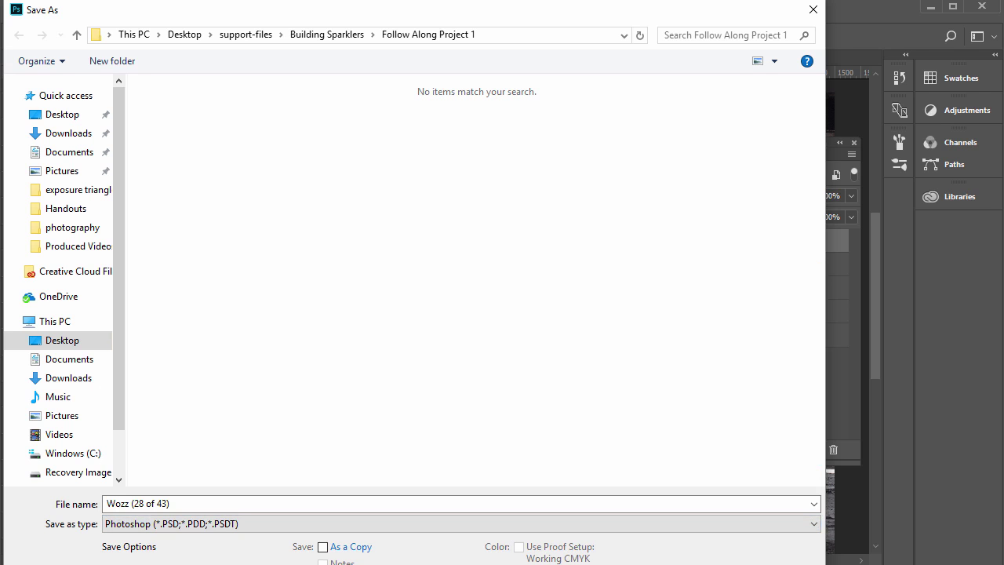
{"action": "key", "text": "Escape"}
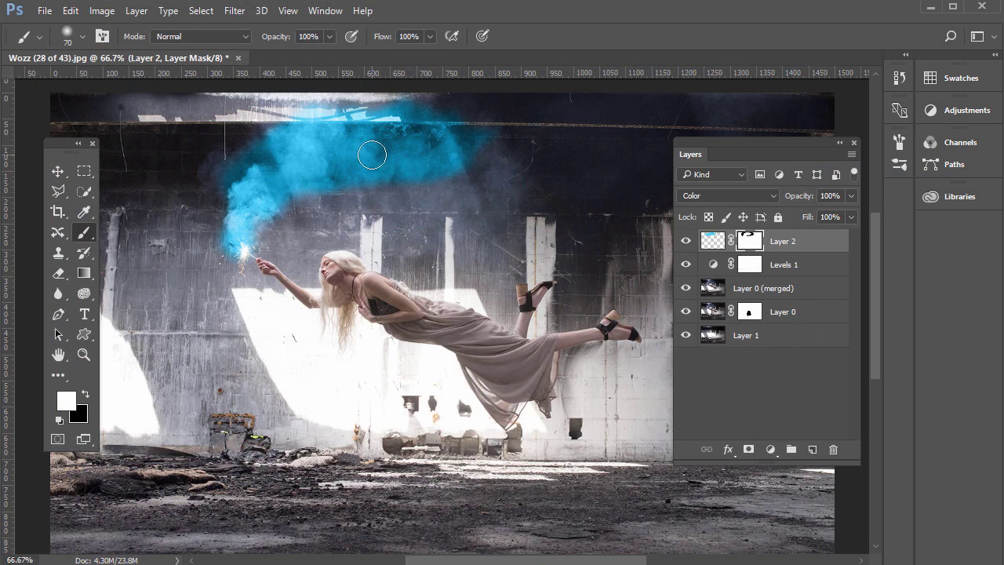